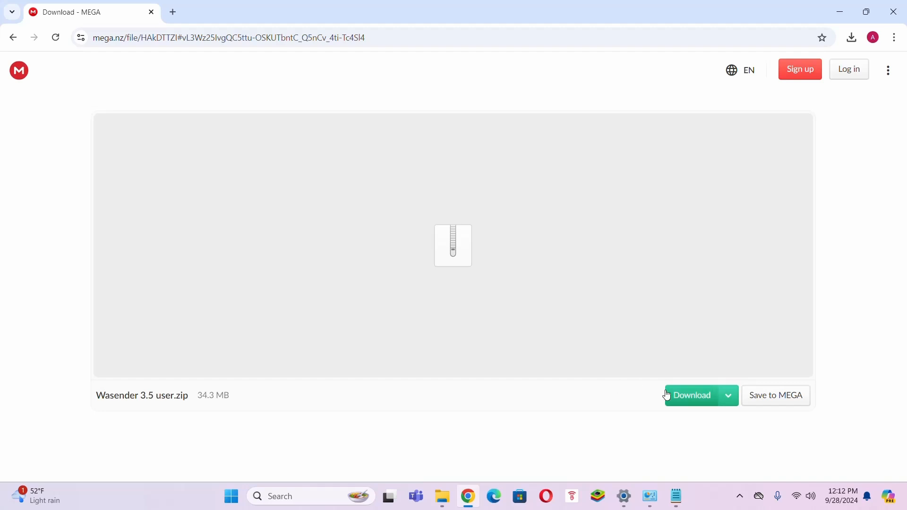
Step: Download Wasender 3.5 user.zip (34.3 MB) from MEGA until it shows Completed, then return to the folder window
{"action": "left_click", "coordinate": [686, 403]}
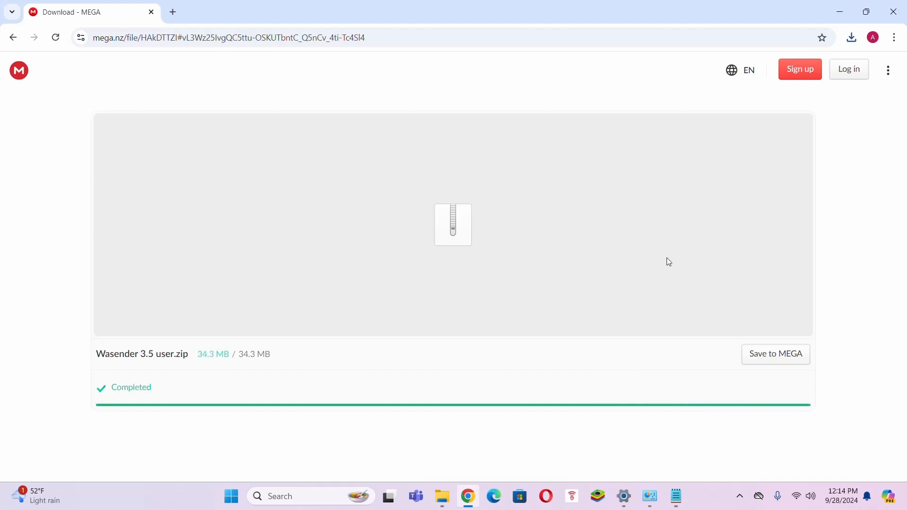
{"action": "left_click", "coordinate": [443, 496]}
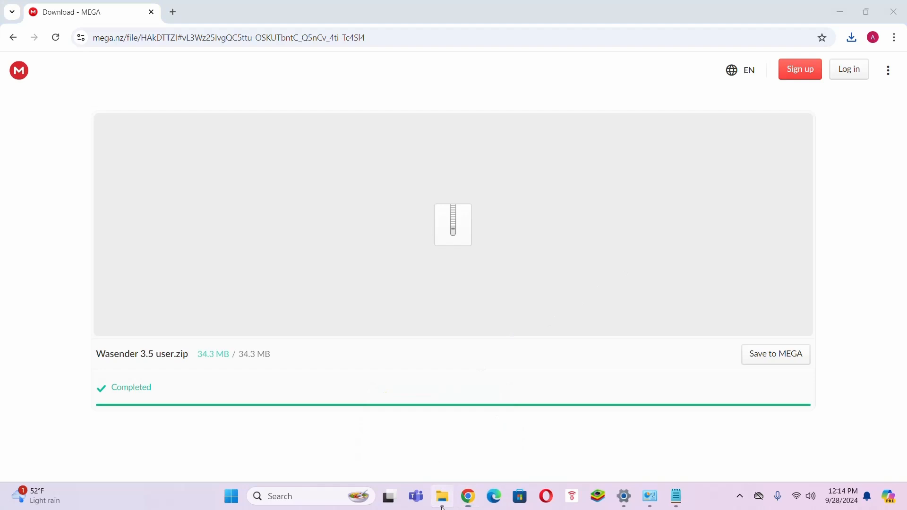
Step: Extract Wasender 3.5 user.zip into New folder with 7-Zip Extract Here, entering the archive password
{"action": "left_click", "coordinate": [204, 107]}
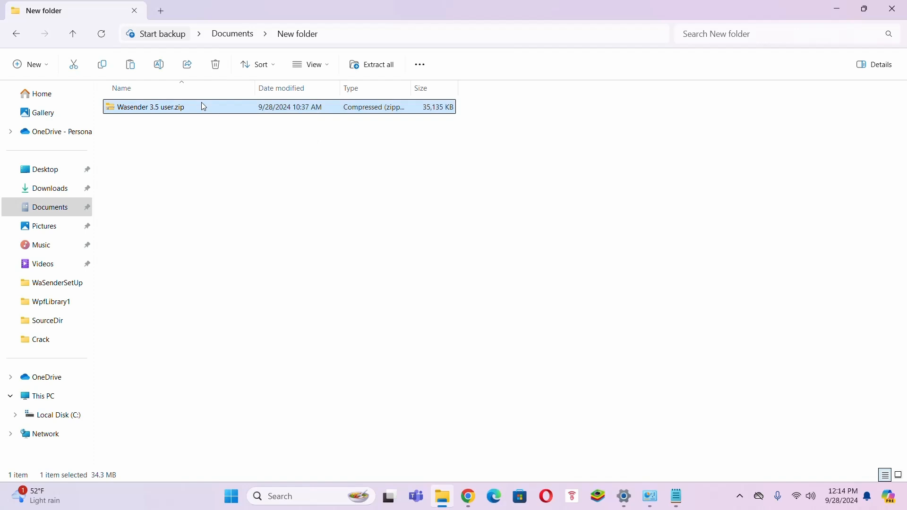
{"action": "right_click", "coordinate": [201, 104]}
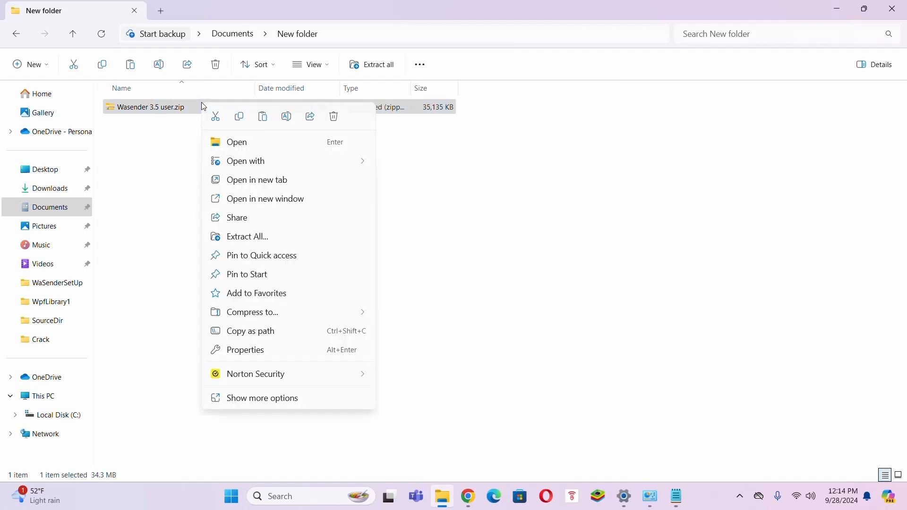
{"action": "left_click", "coordinate": [278, 398]}
{"action": "mouse_move", "coordinate": [261, 195]}
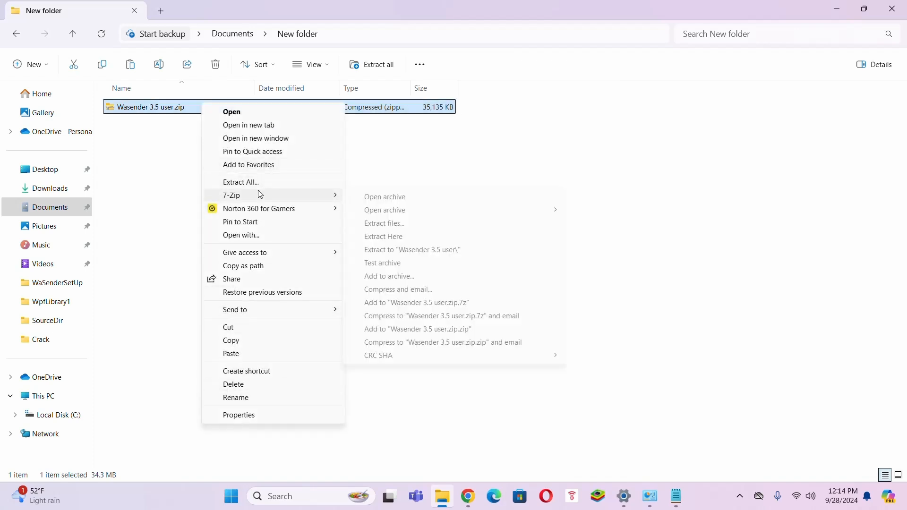
{"action": "left_click", "coordinate": [390, 237]}
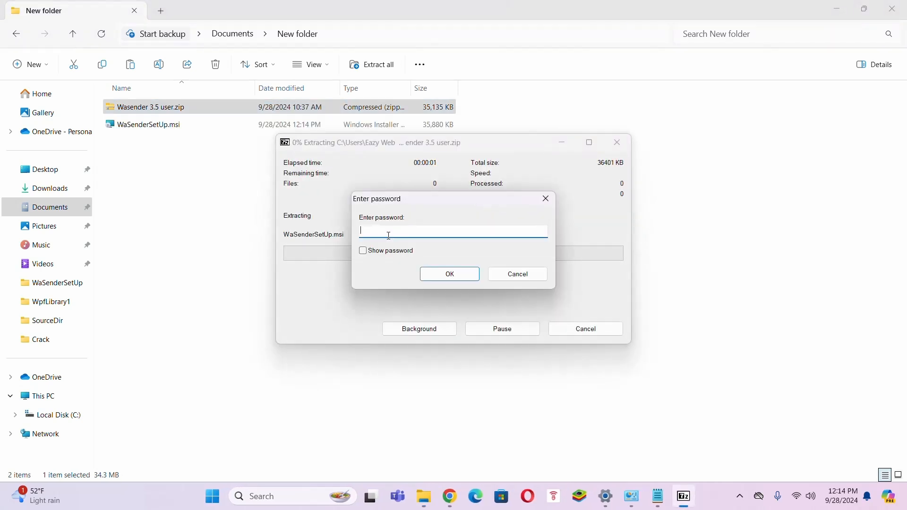
{"action": "type", "text": "*********"}
{"action": "left_click", "coordinate": [456, 272]}
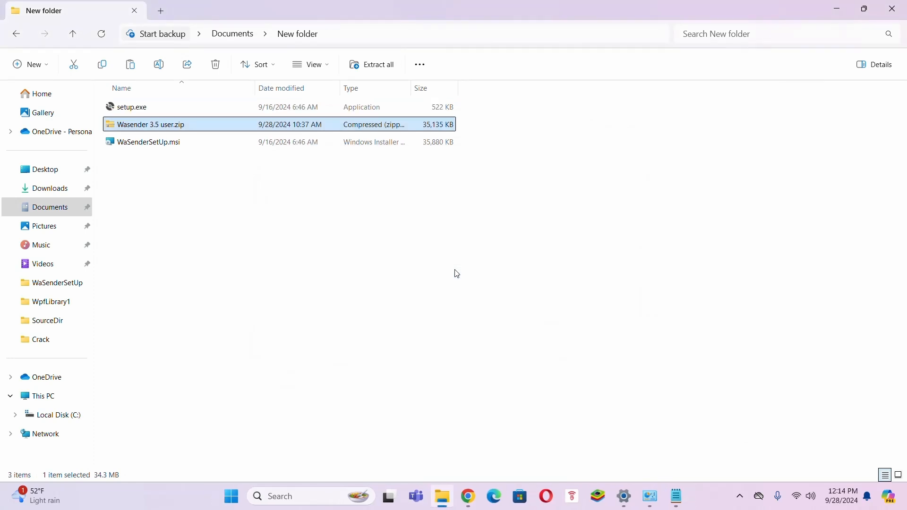
Step: Run setup.exe to install WaSenderSetUp into the default Program Files folder, then close the finished wizard
{"action": "left_click", "coordinate": [458, 274]}
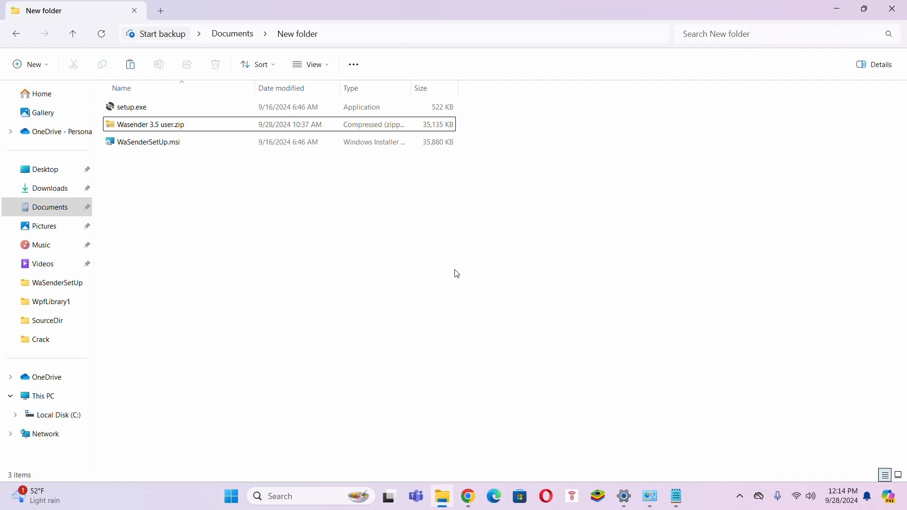
{"action": "double_click", "coordinate": [148, 112]}
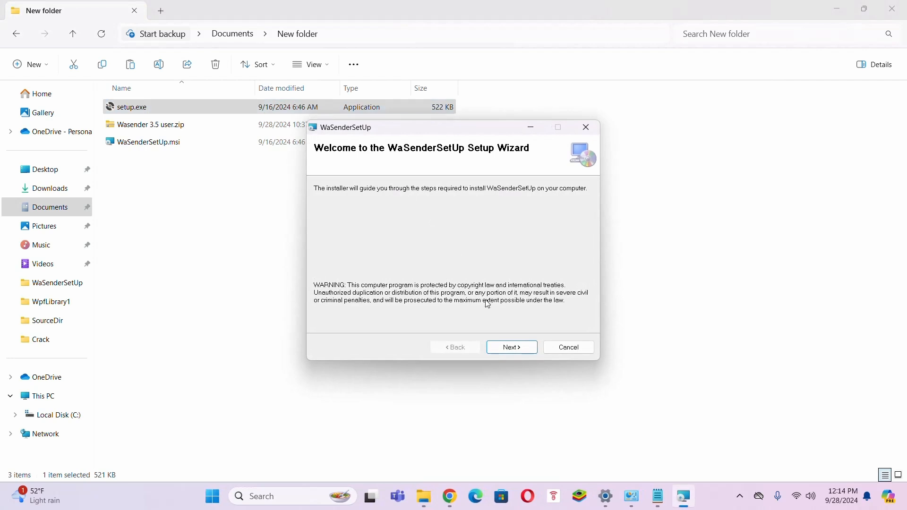
{"action": "left_click", "coordinate": [510, 350]}
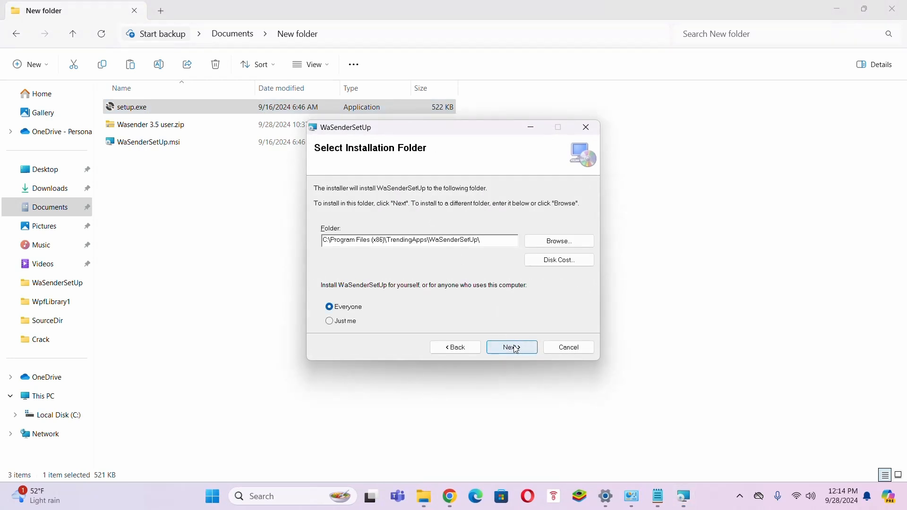
{"action": "left_click", "coordinate": [517, 351]}
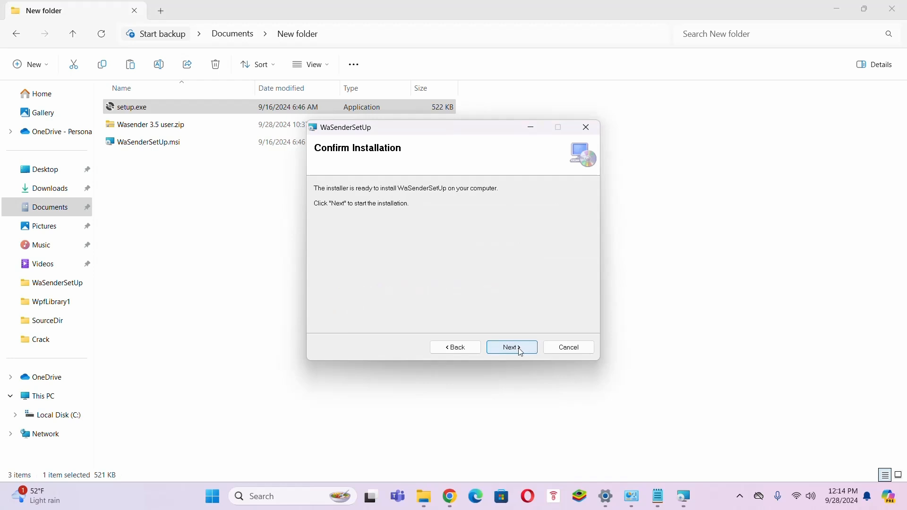
{"action": "left_click", "coordinate": [521, 353]}
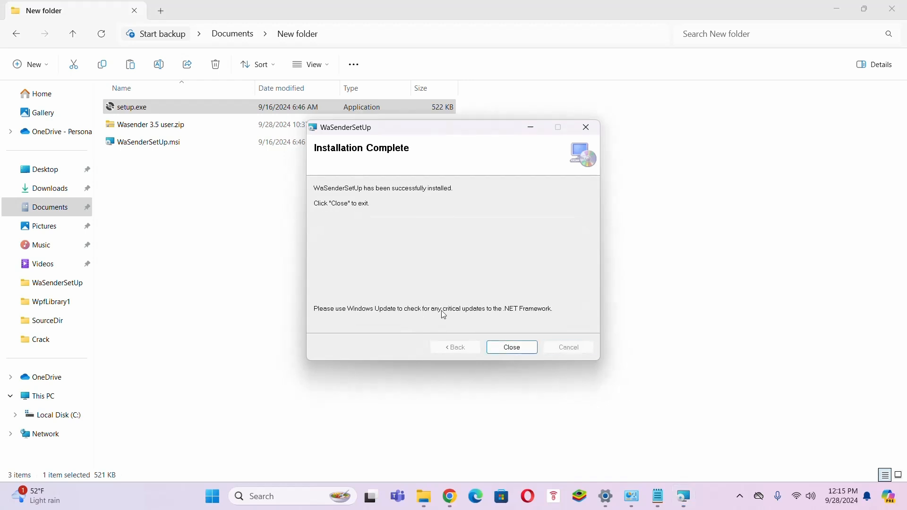
{"action": "left_click", "coordinate": [512, 349]}
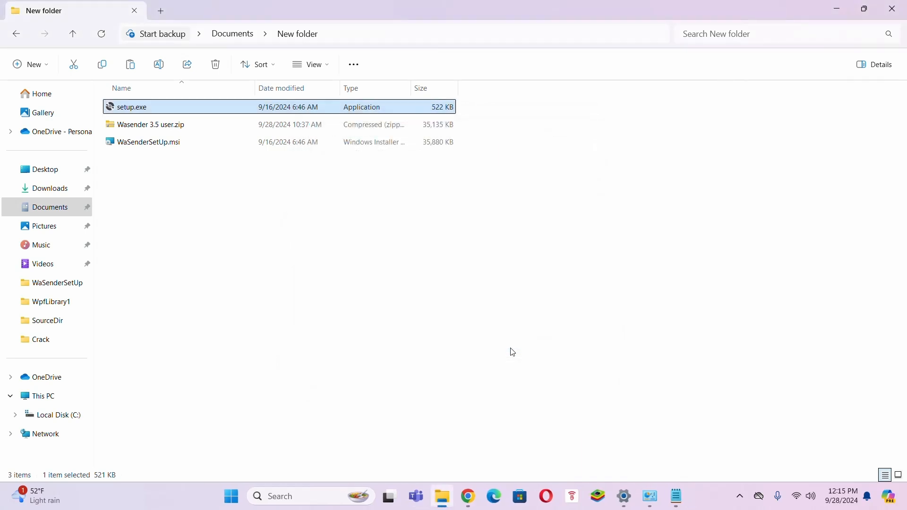
Step: Launch WASender from Start and activate version 3.5.0 by pasting the activation key into its box
{"action": "key", "text": "super"}
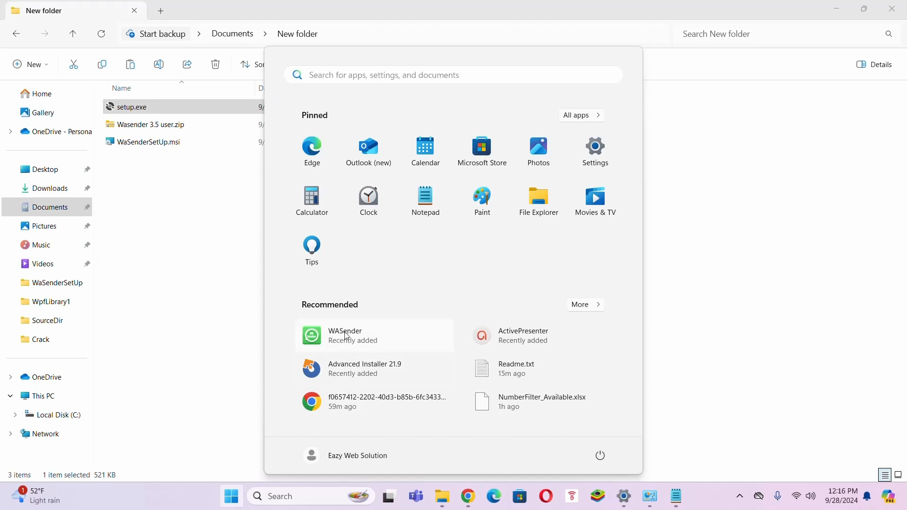
{"action": "left_click", "coordinate": [347, 337]}
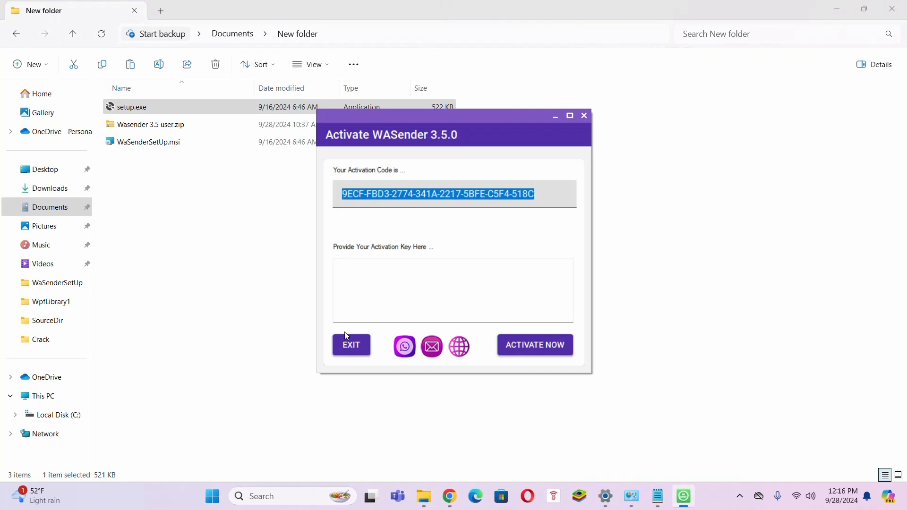
{"action": "double_click", "coordinate": [407, 191]}
{"action": "left_click", "coordinate": [408, 191]}
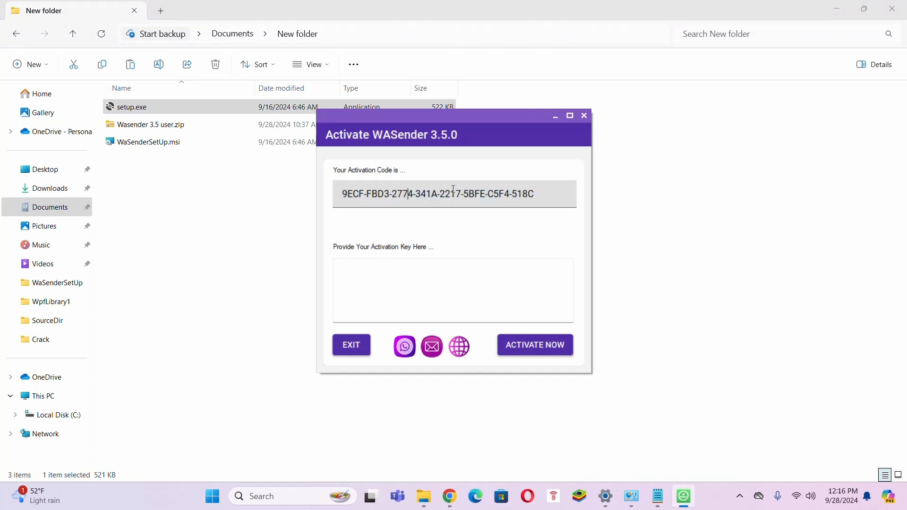
{"action": "left_click", "coordinate": [390, 272]}
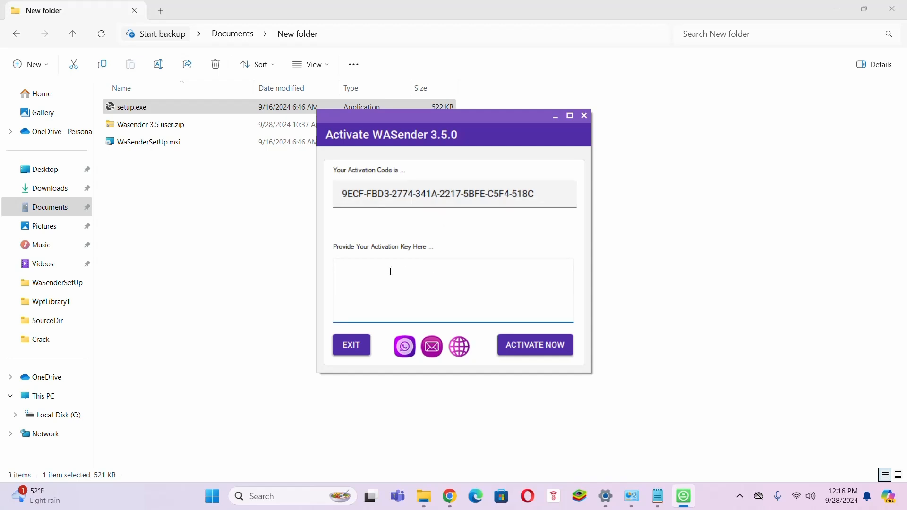
{"action": "right_click", "coordinate": [391, 272]}
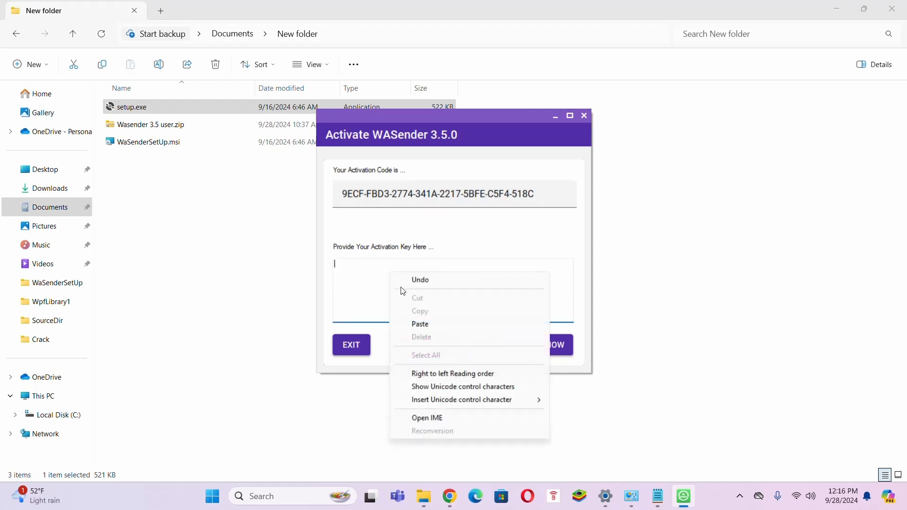
{"action": "left_click", "coordinate": [425, 325]}
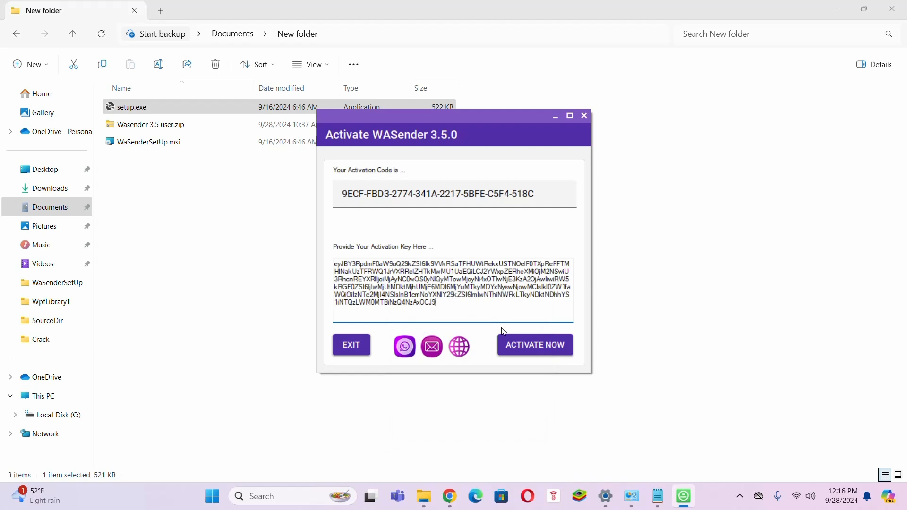
{"action": "left_click", "coordinate": [532, 343]}
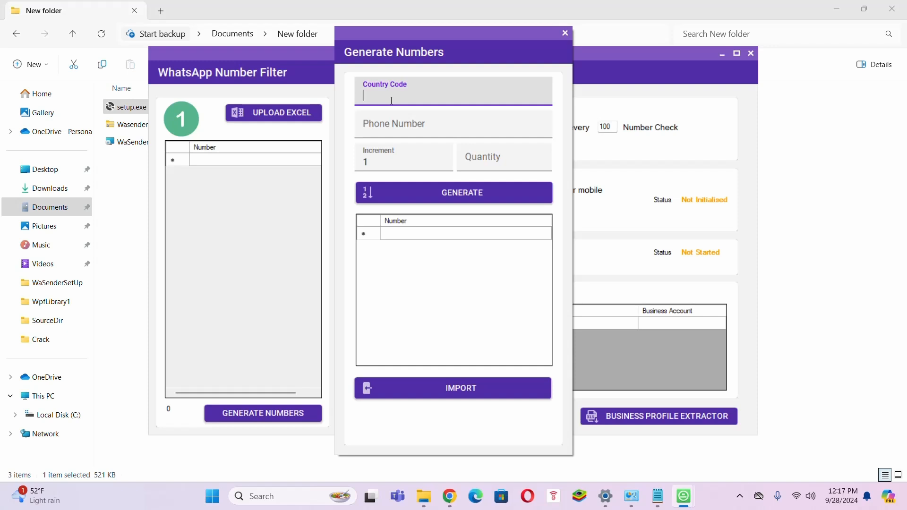
Step: Generate 200 sequential +234 numbers from the entered starting phone number and import them into the filter list
{"action": "type", "text": "+234"}
{"action": "left_click", "coordinate": [412, 126]}
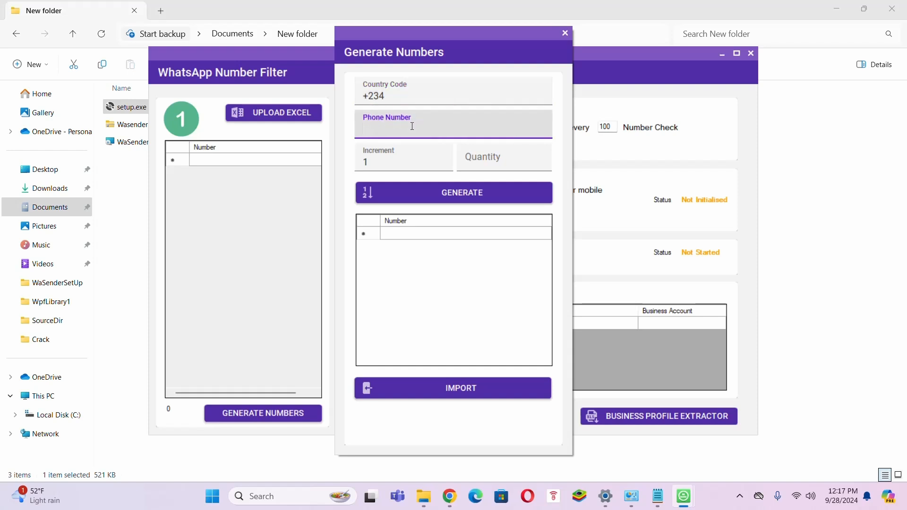
{"action": "left_click", "coordinate": [475, 158]}
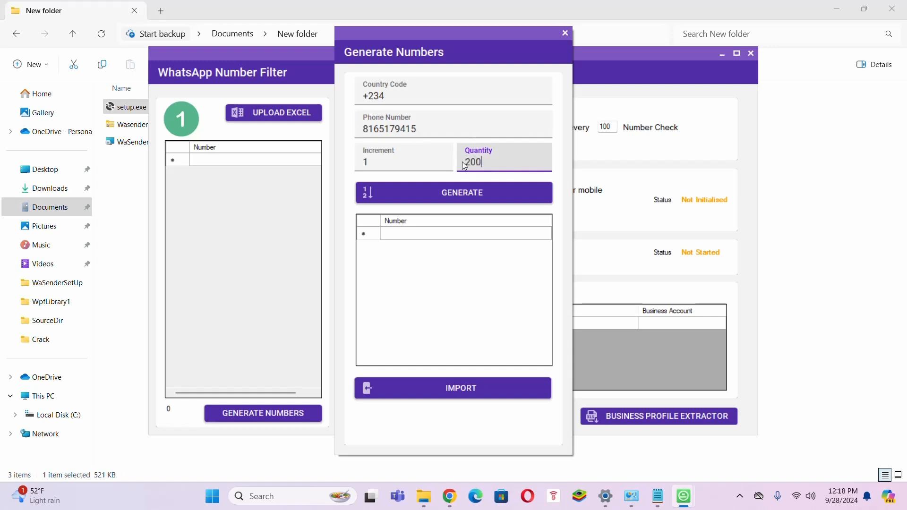
{"action": "left_click", "coordinate": [474, 198]}
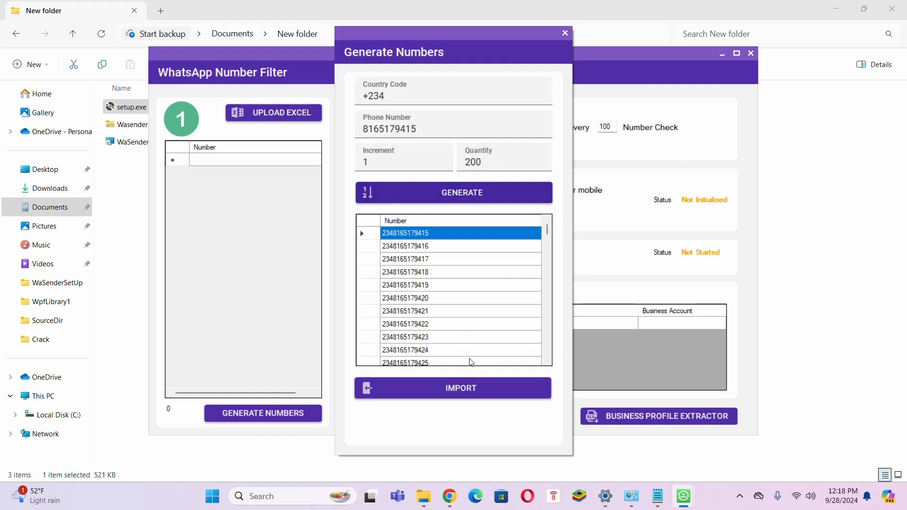
{"action": "left_click", "coordinate": [481, 397]}
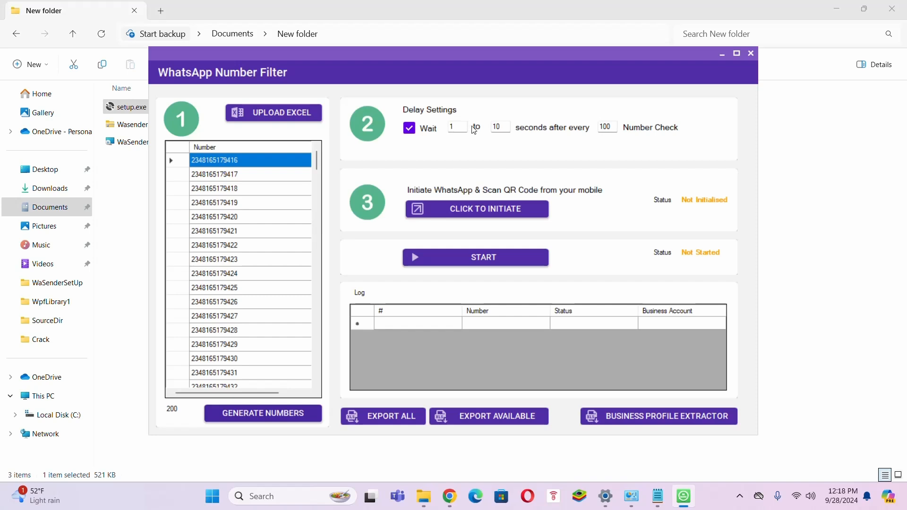
Step: Start the WhatsApp session with CLICK TO INITIATE and scan the QR code until Status reads Initialised
{"action": "left_click", "coordinate": [452, 128]}
{"action": "left_click", "coordinate": [485, 211]}
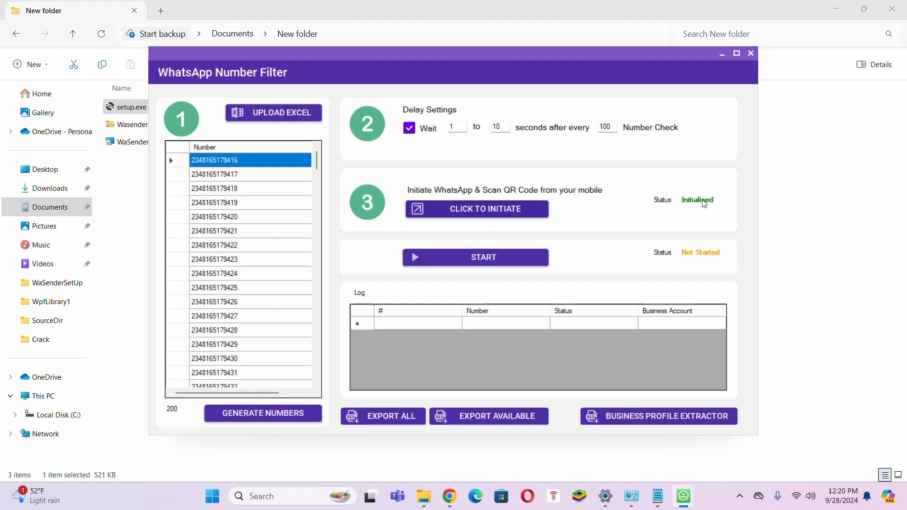
Step: Start checking the 200 generated numbers and wait until the filter reaches 100% Completed
{"action": "left_click", "coordinate": [498, 258]}
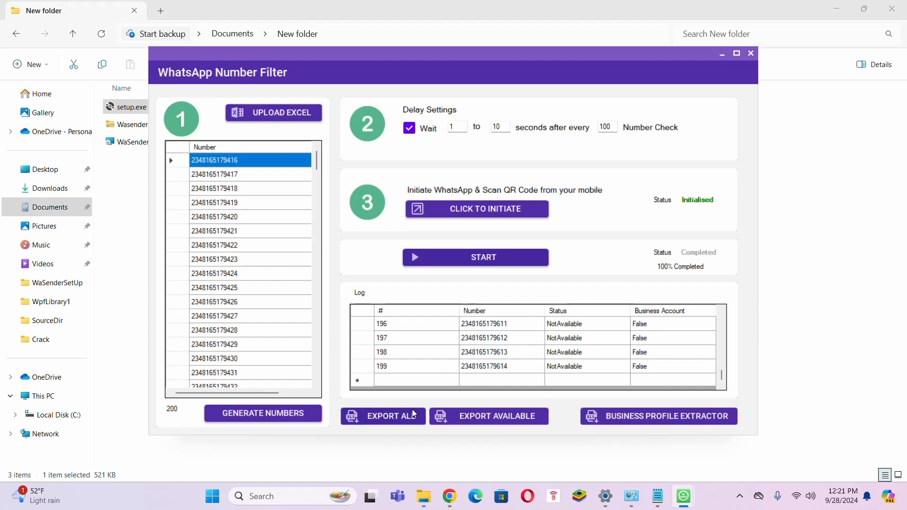
Step: Export the available numbers to NumberFilter_Available.xlsx in Documents and dismiss the success notification
{"action": "left_click", "coordinate": [514, 422]}
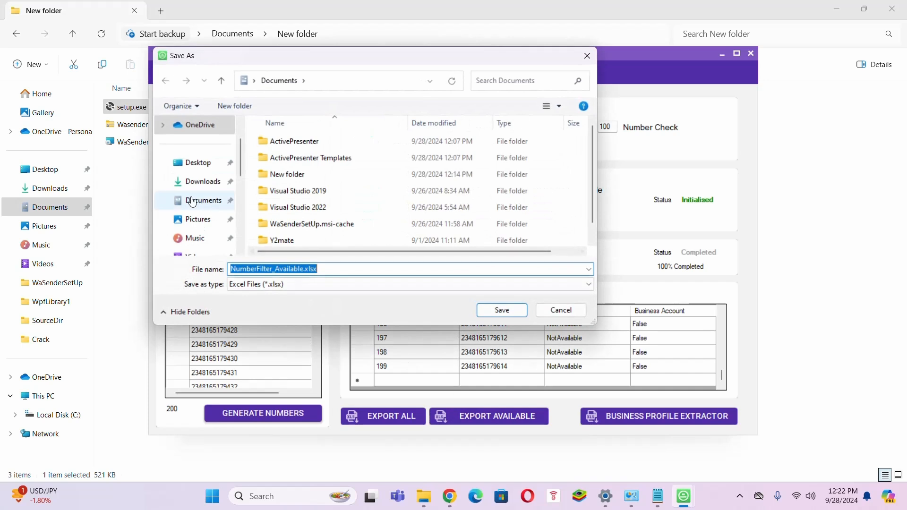
{"action": "left_click", "coordinate": [209, 205]}
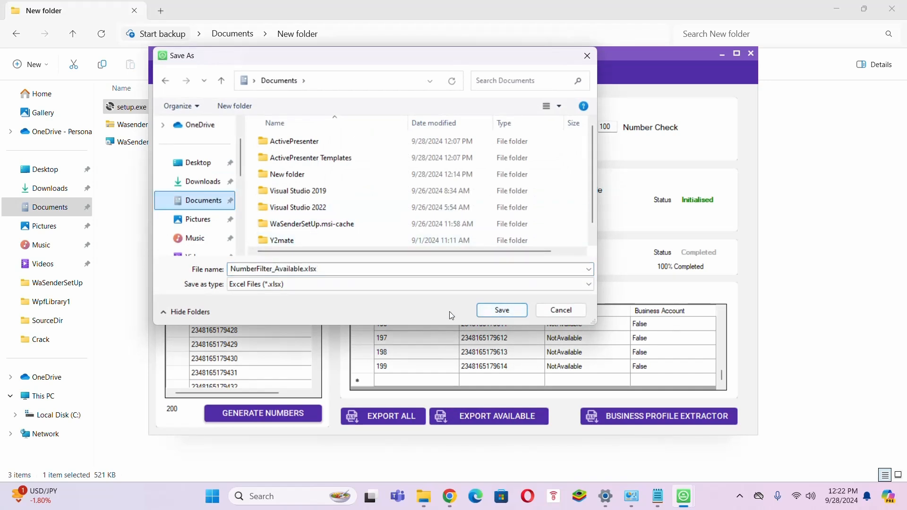
{"action": "left_click", "coordinate": [502, 312]}
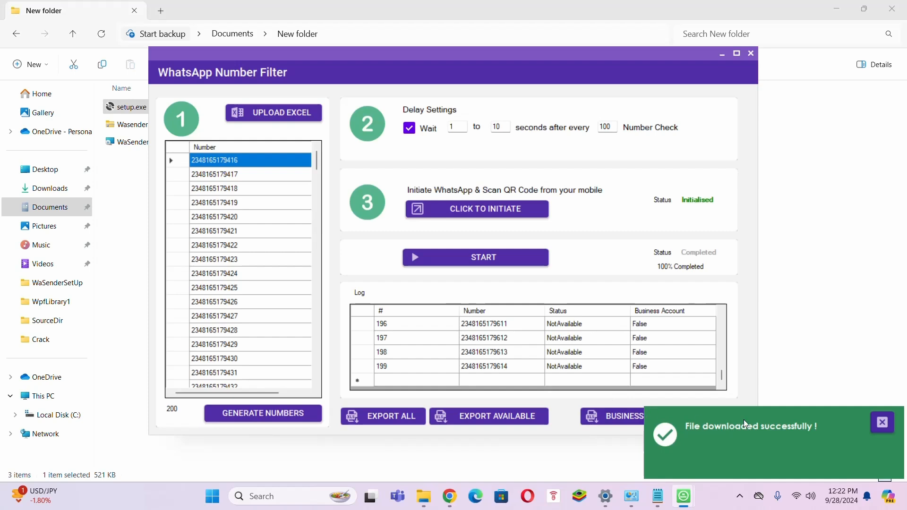
{"action": "left_click", "coordinate": [882, 423]}
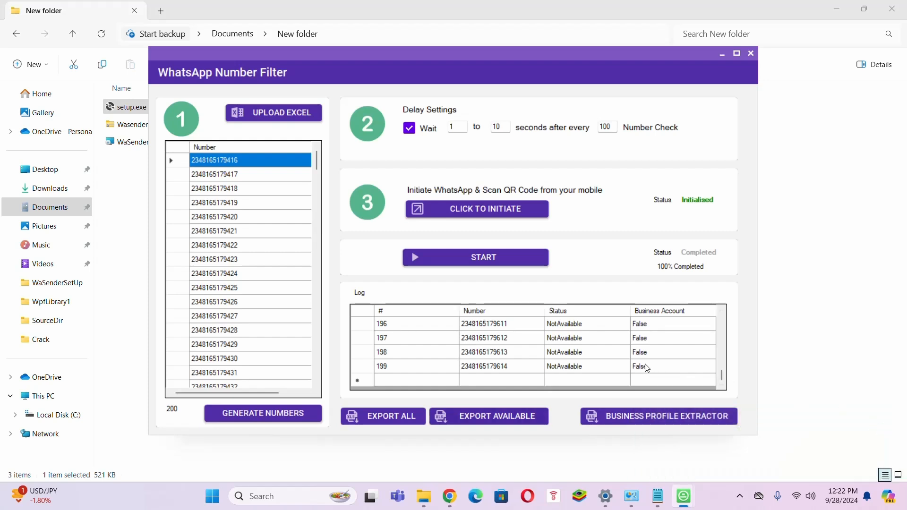
Step: Close the Number Filter, go to the sending page, cancel the Excel upload and select the first Number cell
{"action": "left_click", "coordinate": [751, 54]}
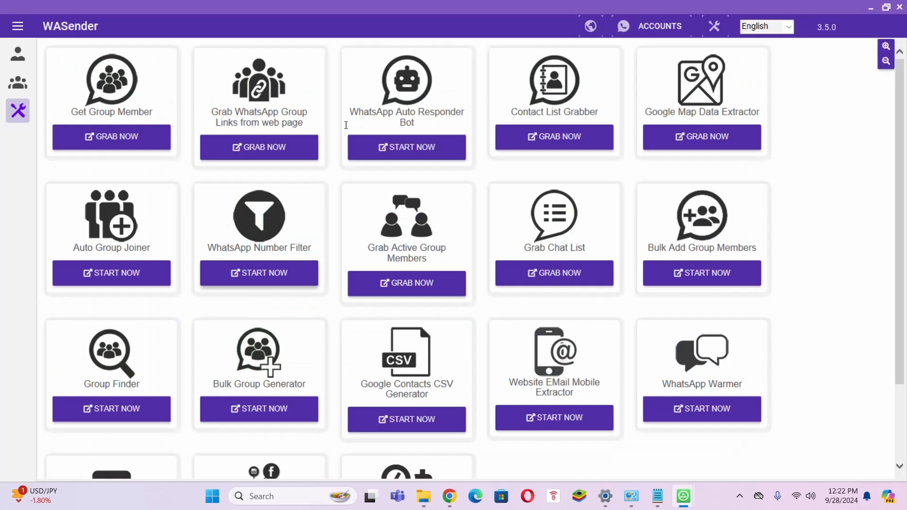
{"action": "left_click", "coordinate": [21, 62]}
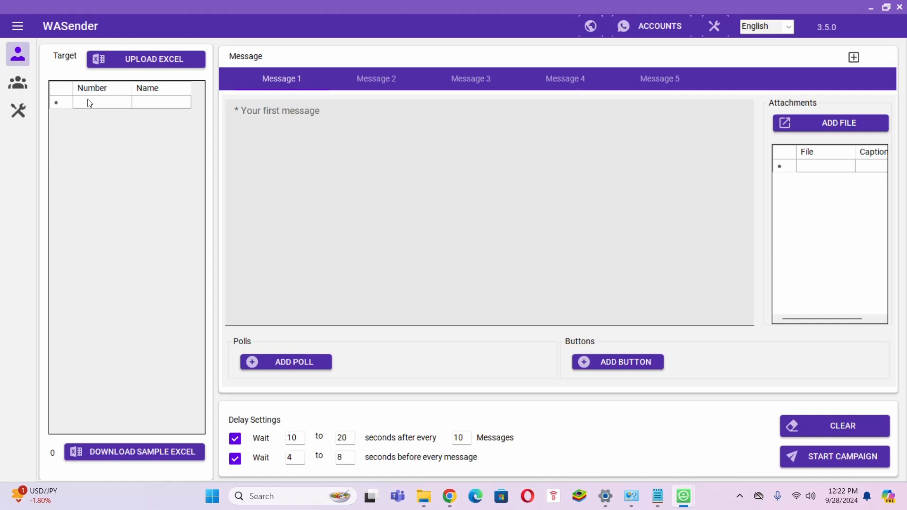
{"action": "left_click", "coordinate": [139, 59]}
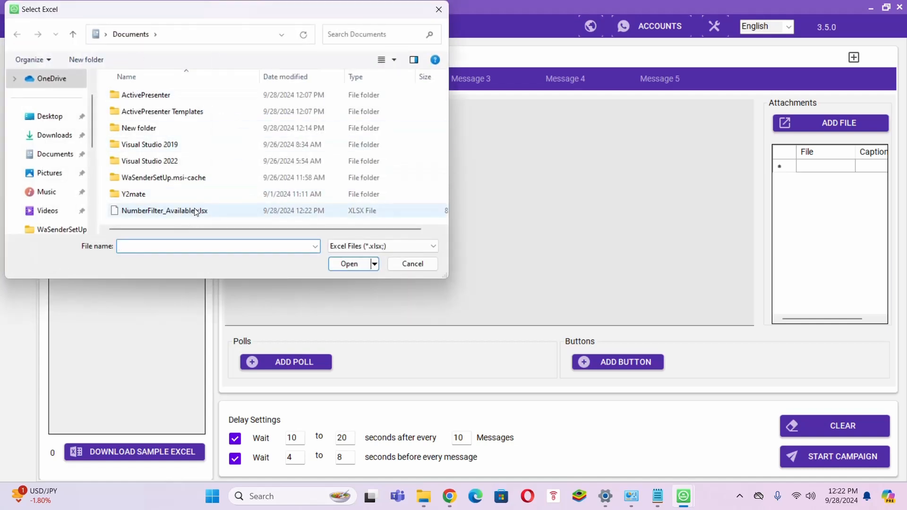
{"action": "left_click", "coordinate": [411, 264]}
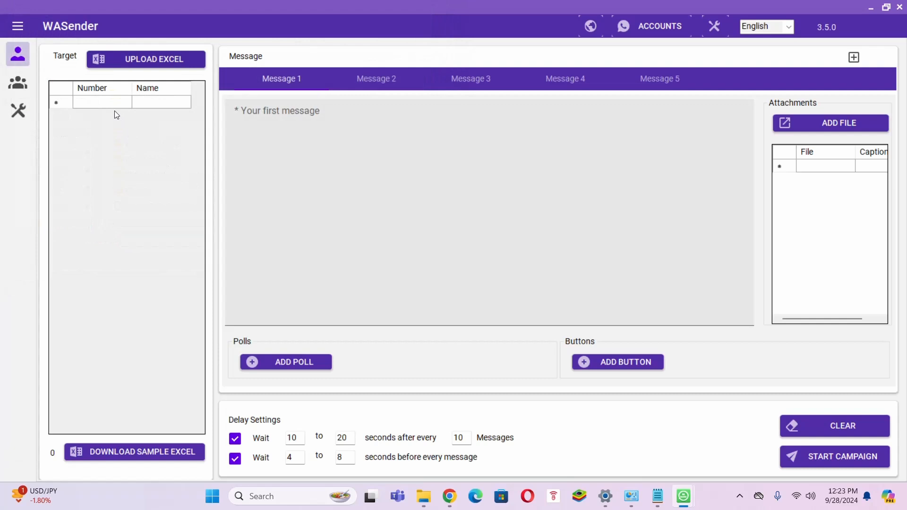
{"action": "left_click", "coordinate": [111, 110]}
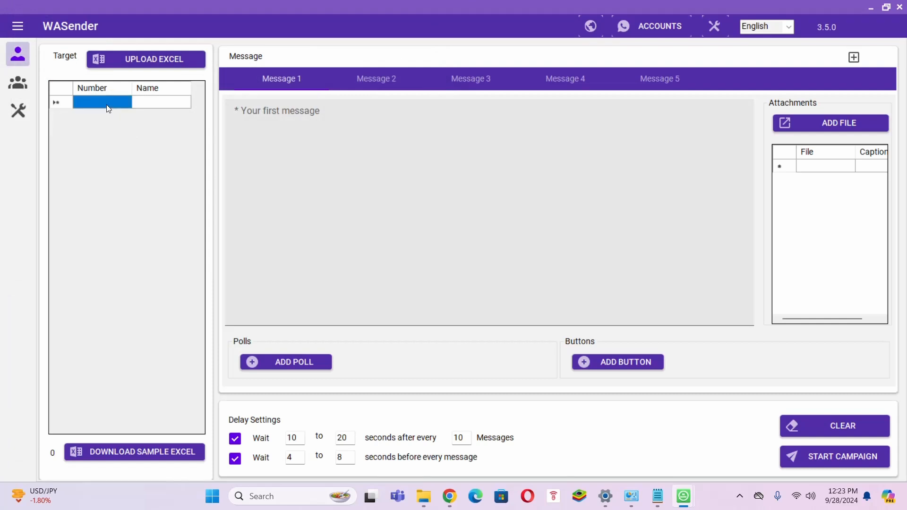
Step: Type the two target phone numbers into the first two rows of the Number column
{"action": "left_click", "coordinate": [109, 109]}
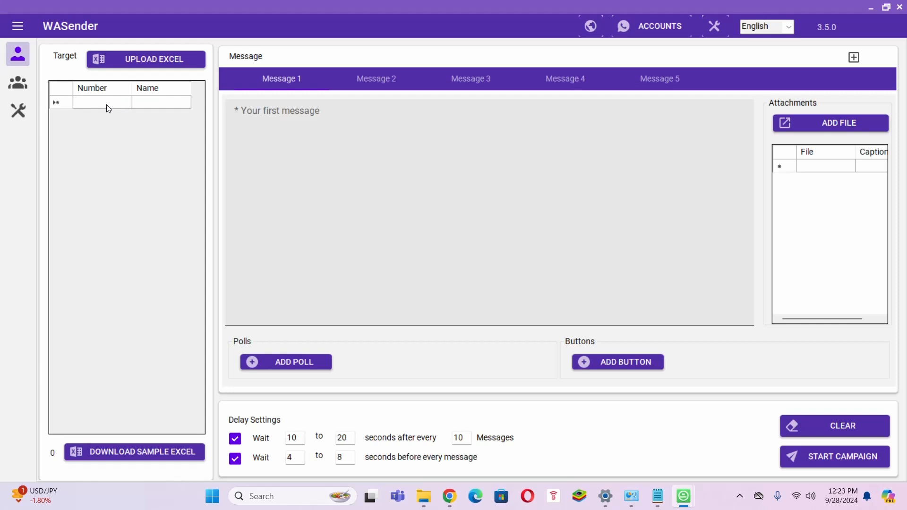
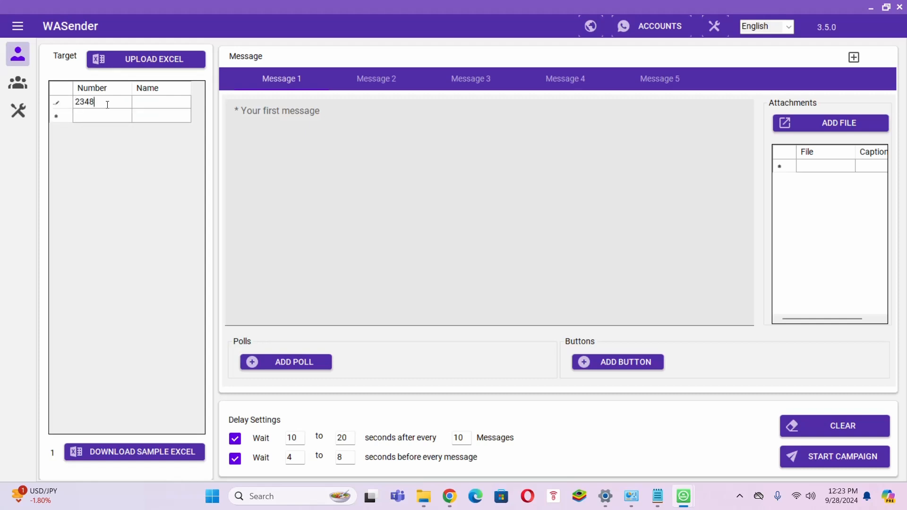
{"action": "left_click", "coordinate": [83, 115]}
{"action": "left_click", "coordinate": [83, 116]}
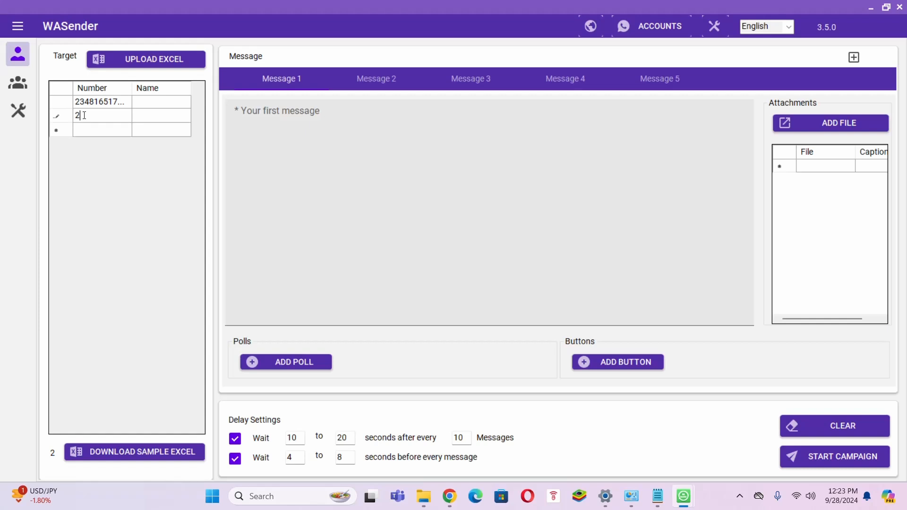
Step: Write 'Hello,' in Message 1, then on a new line the free All-in-one Whatsapp software sentence
{"action": "left_click", "coordinate": [257, 118]}
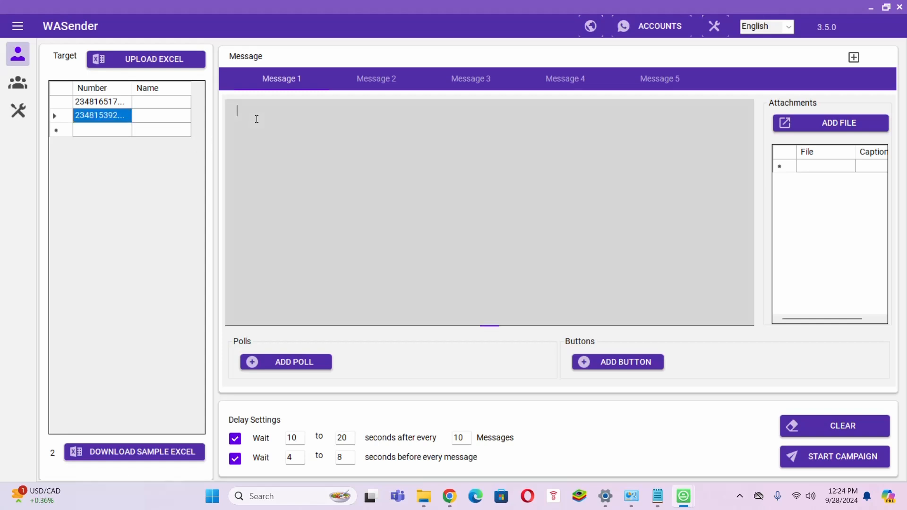
{"action": "type", "text": "Hello"}
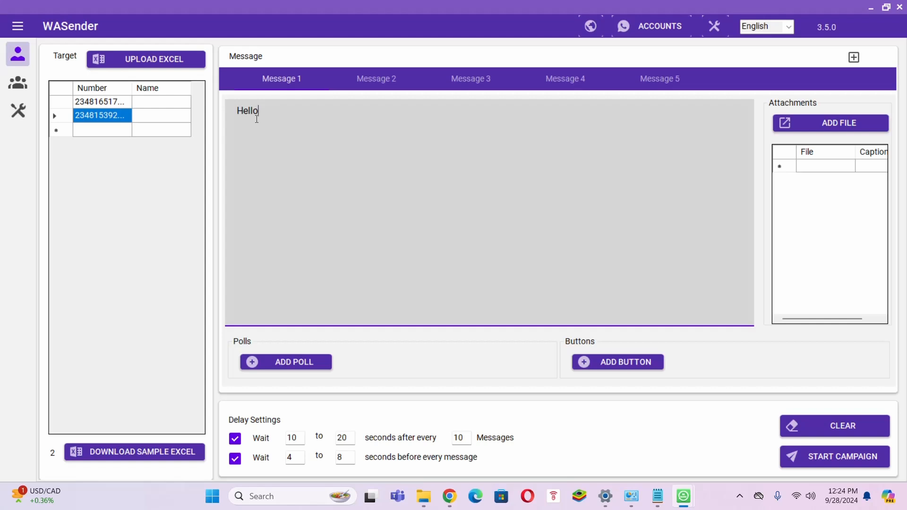
{"action": "key", "text": "Return"}
{"action": "type", "text": "T"}
{"action": "key", "text": "BackSpace"}
{"action": "type", "text": "Kindly visiti the link below to ge"}
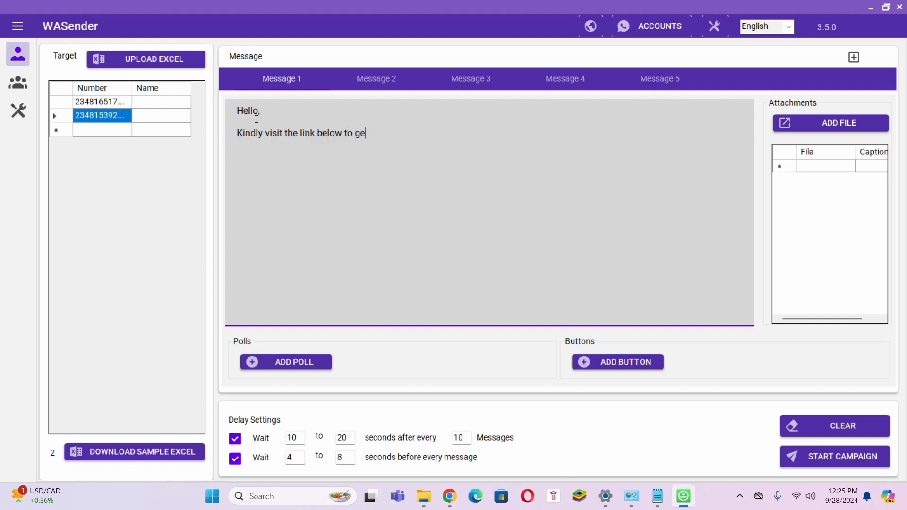
{"action": "type", "text": "t the All-in-one Whatsapp marketing software for free."}
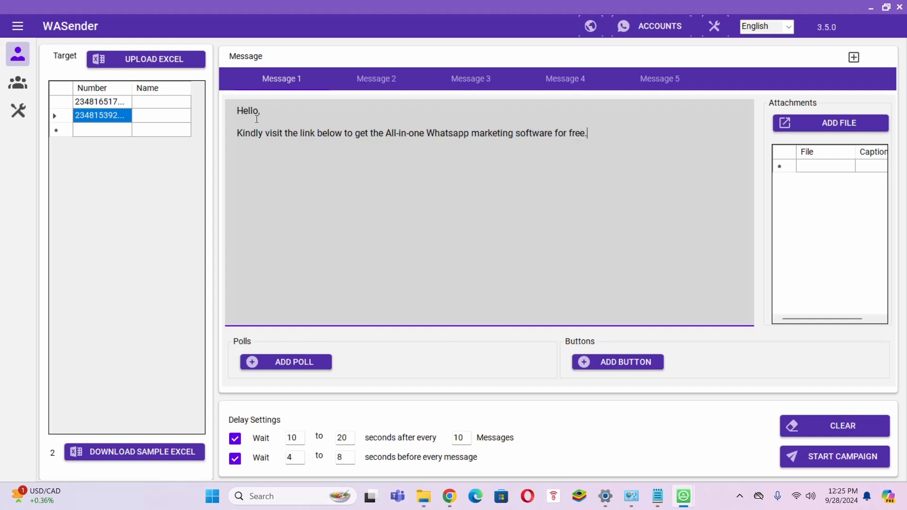
Step: Title a new button set 'Free All-in-one Whatapp Marketing software'
{"action": "left_click", "coordinate": [623, 363]}
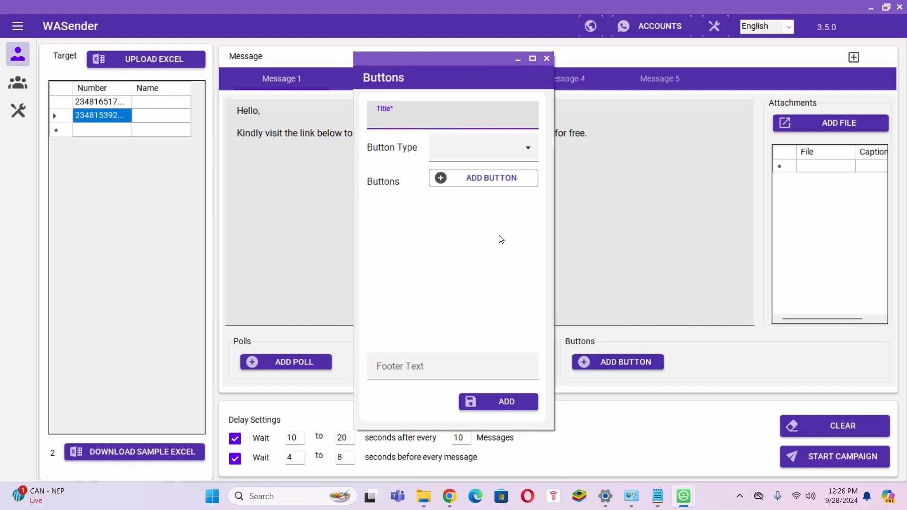
{"action": "left_click", "coordinate": [449, 121]}
{"action": "type", "text": "Free All-in-one What"}
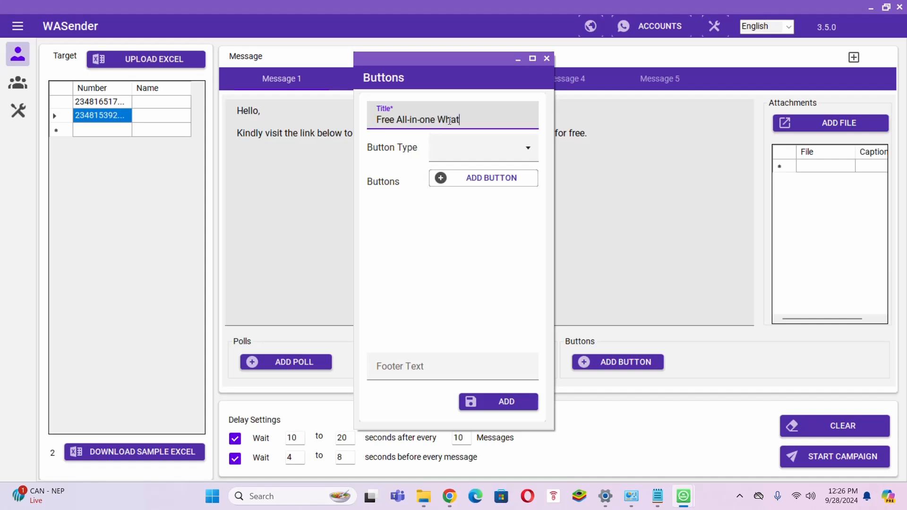
{"action": "type", "text": "app Marketing software"}
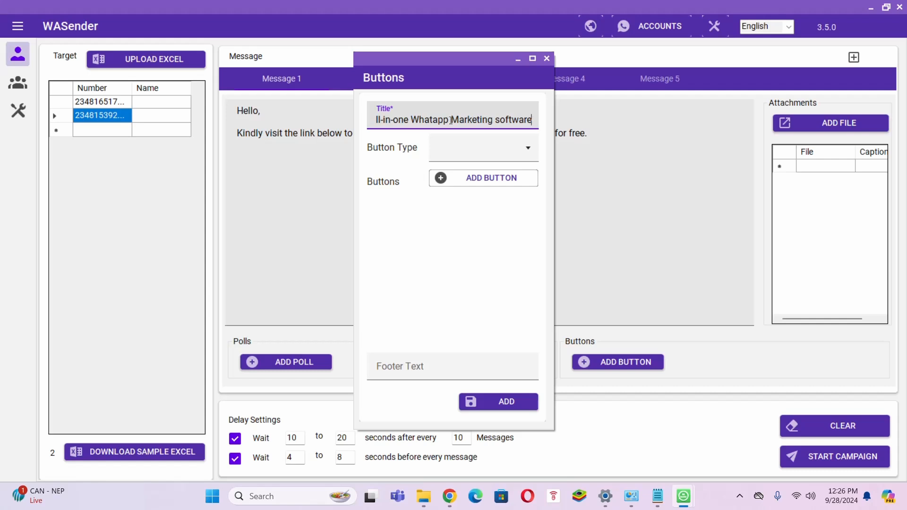
Step: Choose call-to-action buttons and add one labelled 'Get Wasender 3.5.0'
{"action": "left_click", "coordinate": [475, 150]}
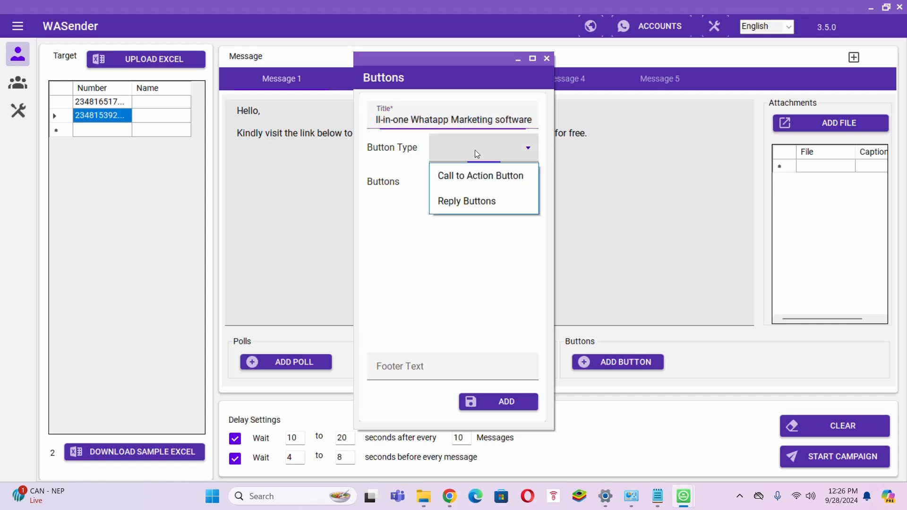
{"action": "left_click", "coordinate": [480, 181]}
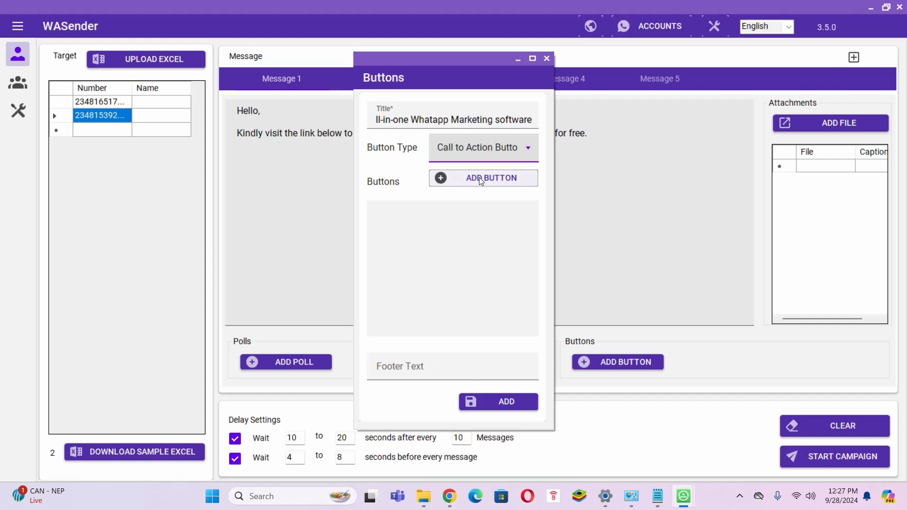
{"action": "left_click", "coordinate": [486, 182]}
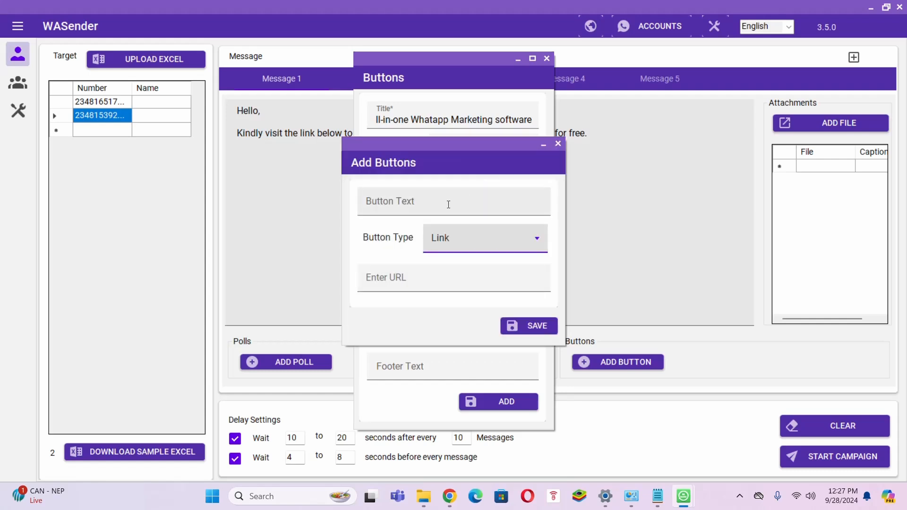
{"action": "left_click", "coordinate": [448, 204]}
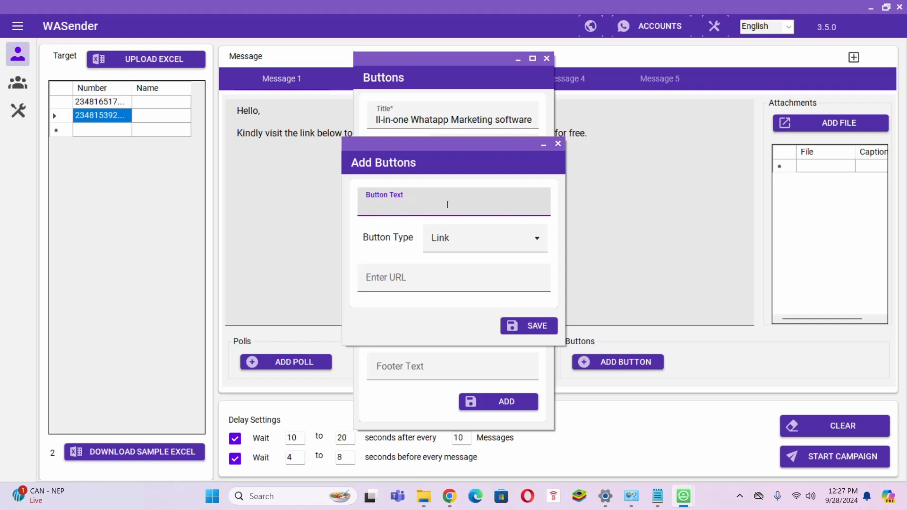
{"action": "type", "text": "Get Wasender 3.5.0"}
Step: Make it a Link button to the pasted Wasender 3.5.0 product page URL and save it
{"action": "left_click", "coordinate": [465, 246]}
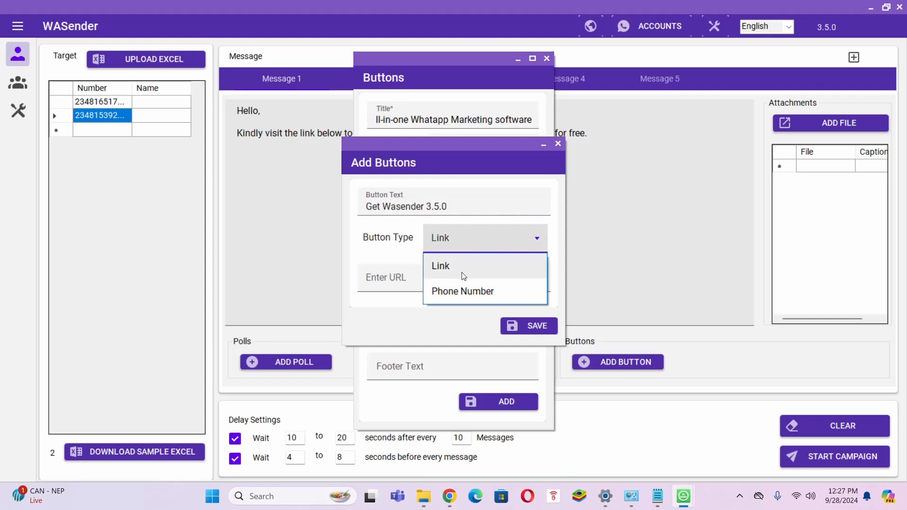
{"action": "left_click", "coordinate": [463, 274]}
{"action": "left_click", "coordinate": [458, 279]}
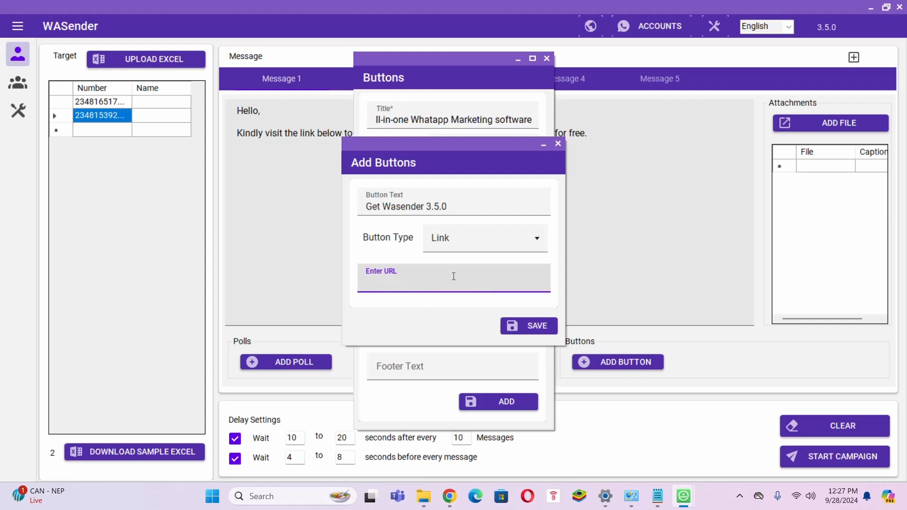
{"action": "key", "text": "super+v"}
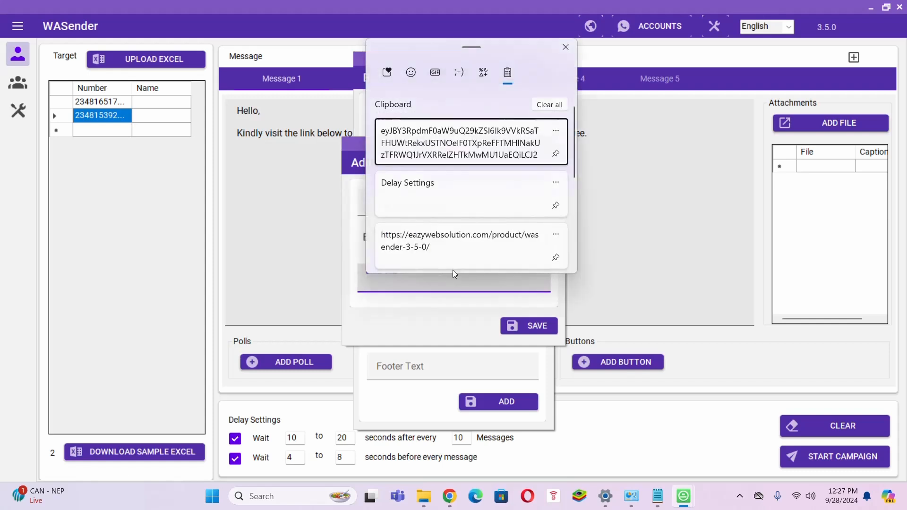
{"action": "left_click", "coordinate": [453, 245]}
{"action": "double_click", "coordinate": [430, 283]}
{"action": "key", "text": "ctrl+a"}
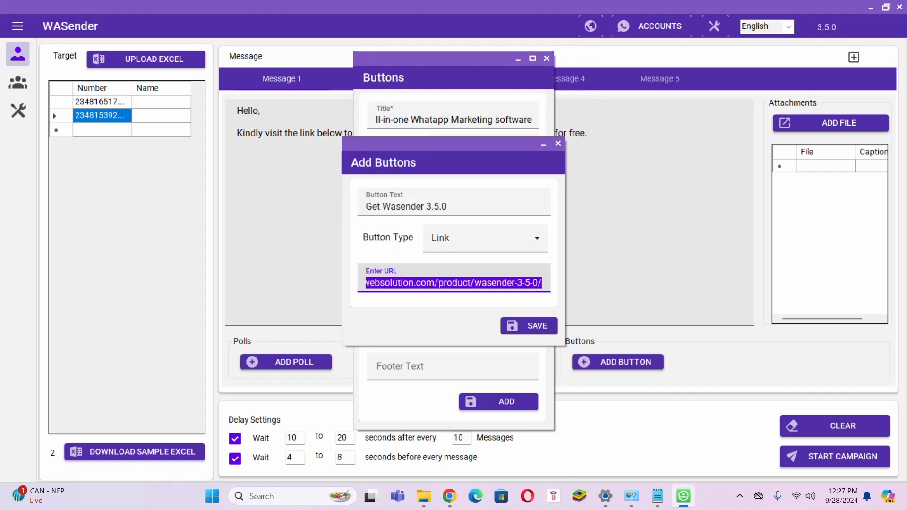
{"action": "key", "text": "BackSpace"}
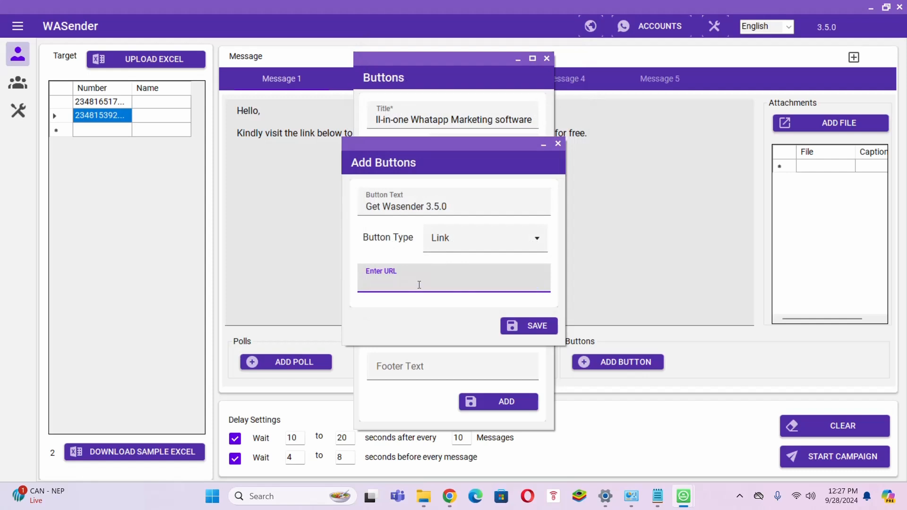
{"action": "key", "text": "ctrl+v"}
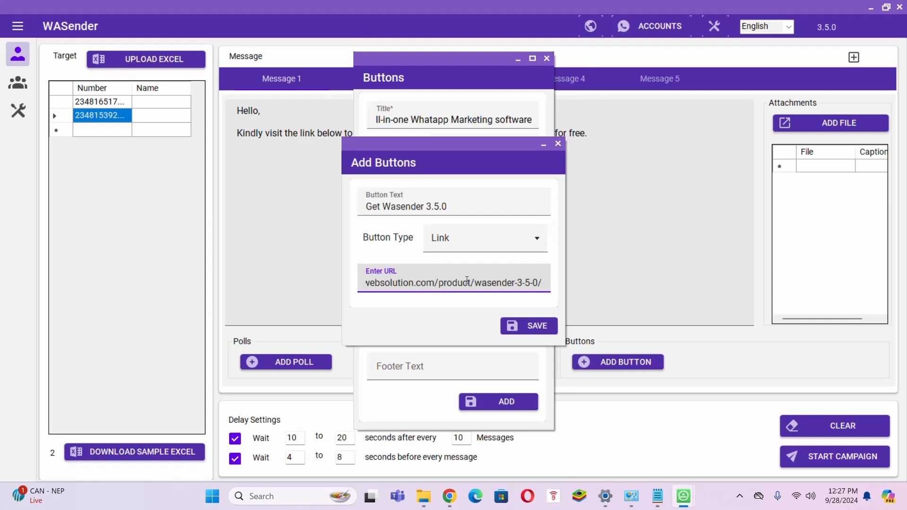
{"action": "left_click", "coordinate": [530, 328]}
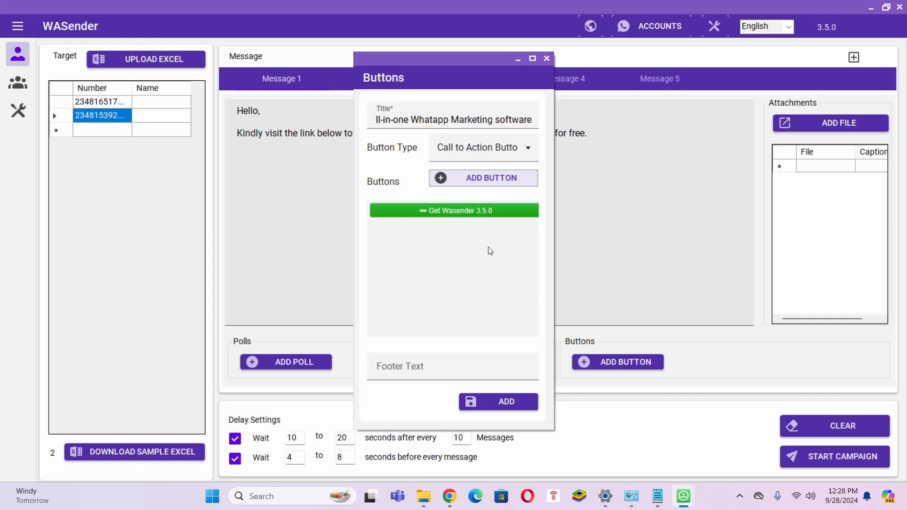
Step: Add and save a 'Contact-Us' Phone Number button that calls the entered contact number
{"action": "left_click", "coordinate": [486, 179]}
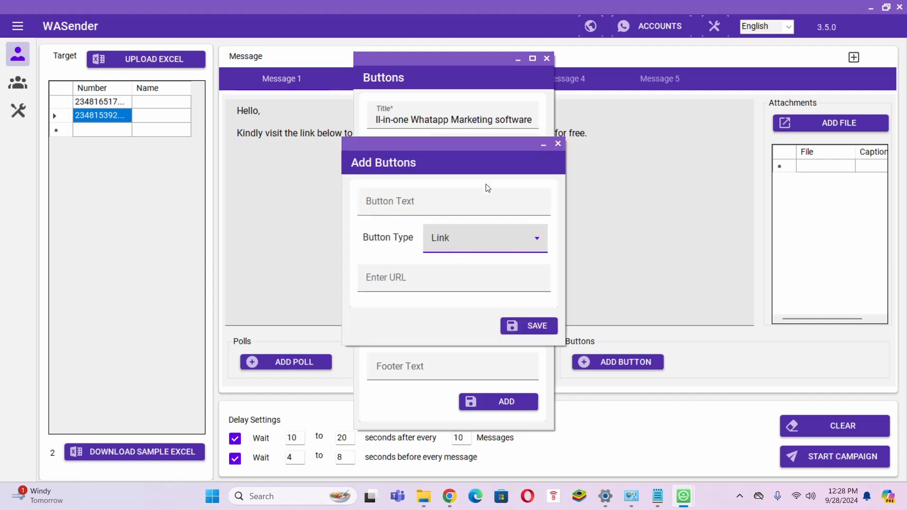
{"action": "left_click", "coordinate": [465, 203]}
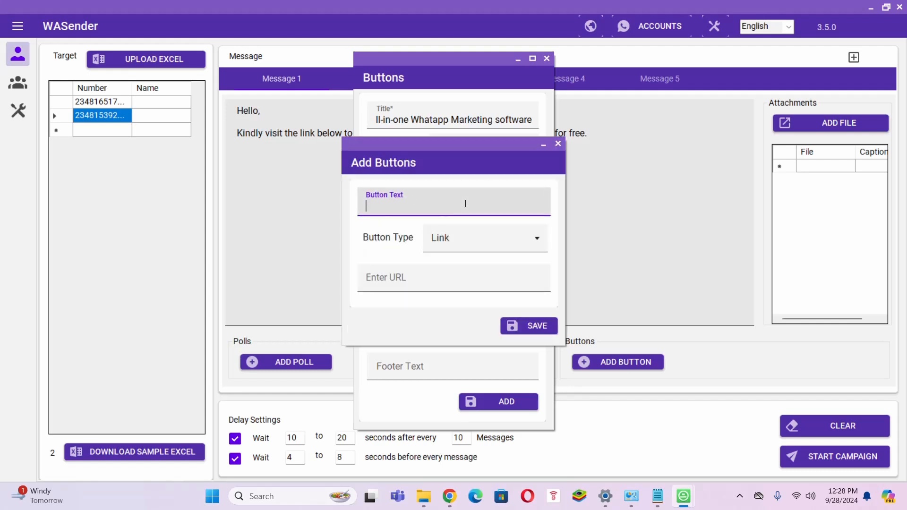
{"action": "type", "text": "Contact-Us"}
{"action": "left_click", "coordinate": [473, 240]}
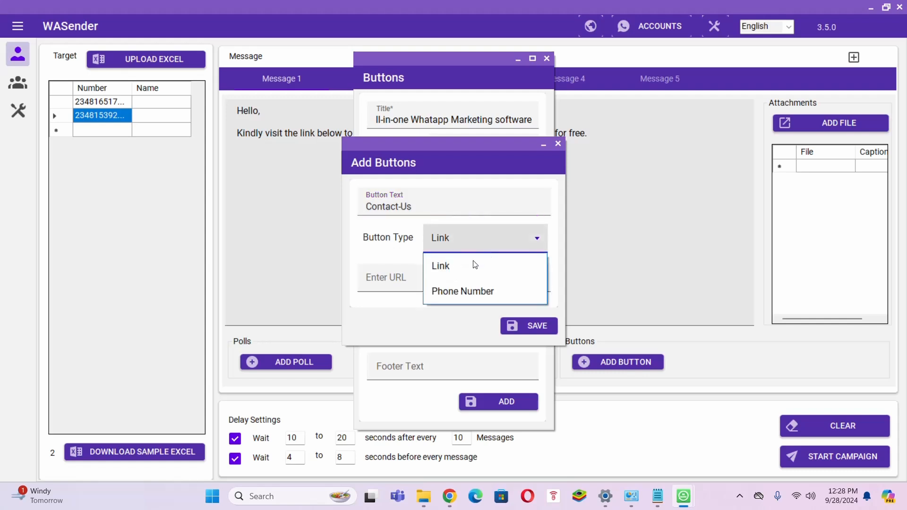
{"action": "left_click", "coordinate": [461, 291]}
{"action": "left_click", "coordinate": [426, 288]}
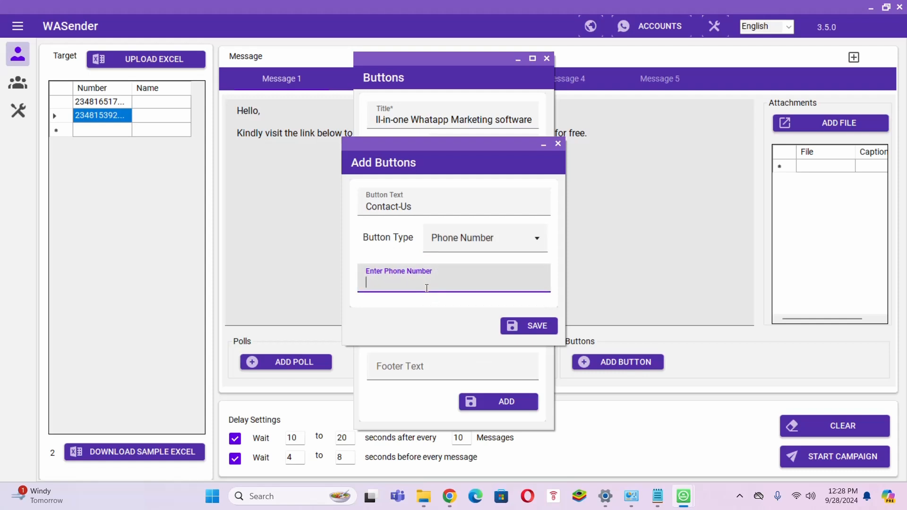
{"action": "type", "text": "81"}
{"action": "key", "text": "BackSpace"}
{"action": "key", "text": "BackSpace"}
{"action": "left_click", "coordinate": [520, 324]}
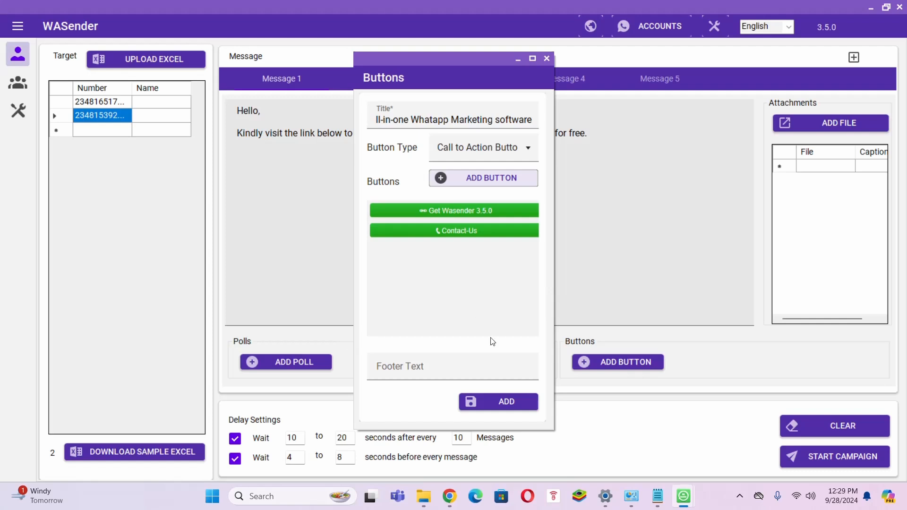
Step: Attach the button set to Message 1 and close the file picker without choosing a file
{"action": "left_click", "coordinate": [501, 402]}
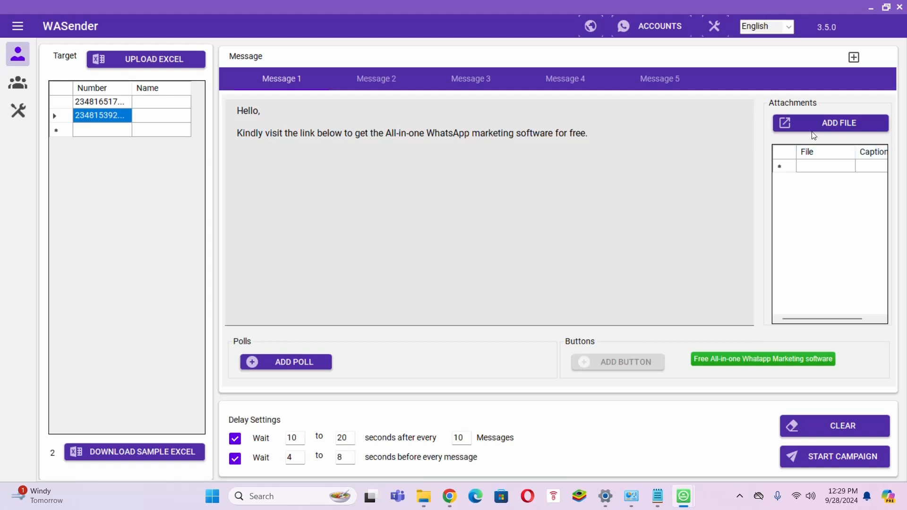
{"action": "left_click", "coordinate": [823, 122]}
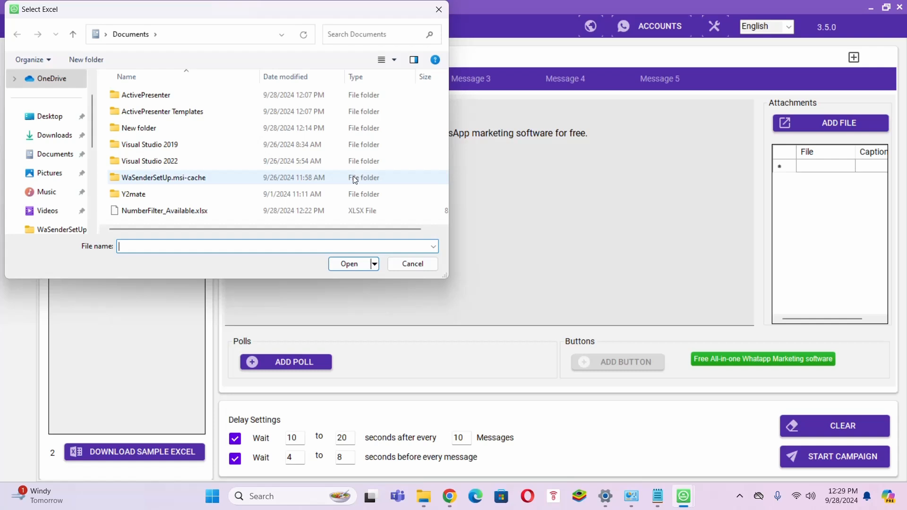
{"action": "left_click", "coordinate": [436, 9]}
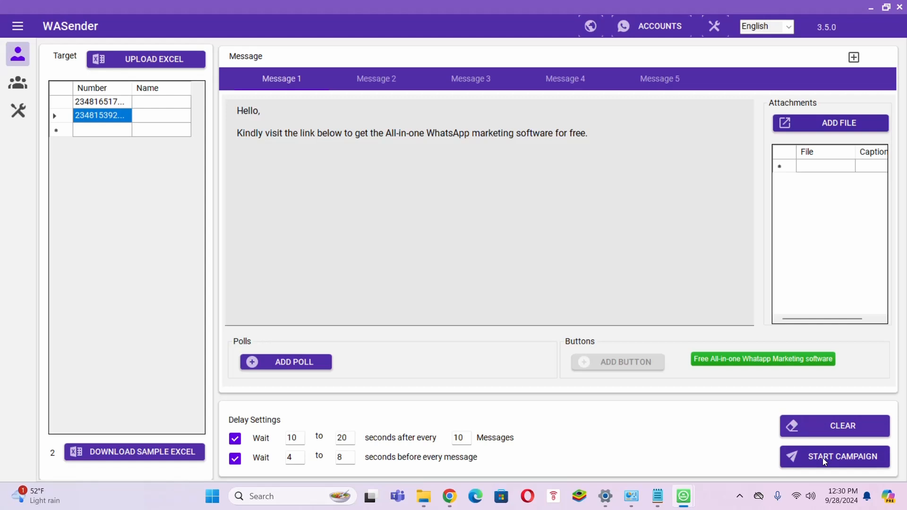
Step: Start campaign 'Wasender3.5.0' immediately with UnSafe Mode as the sending mode
{"action": "left_click", "coordinate": [822, 457]}
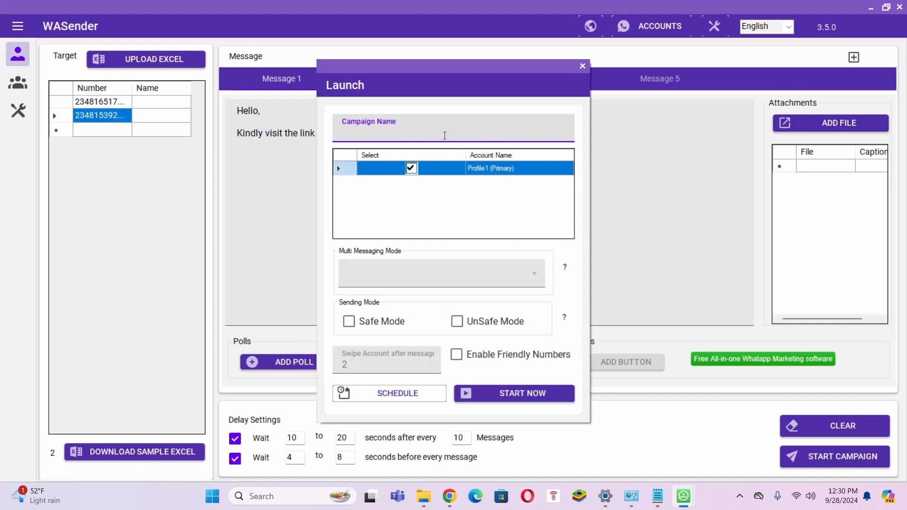
{"action": "type", "text": "Wasender3.5.0"}
{"action": "left_click", "coordinate": [458, 326]}
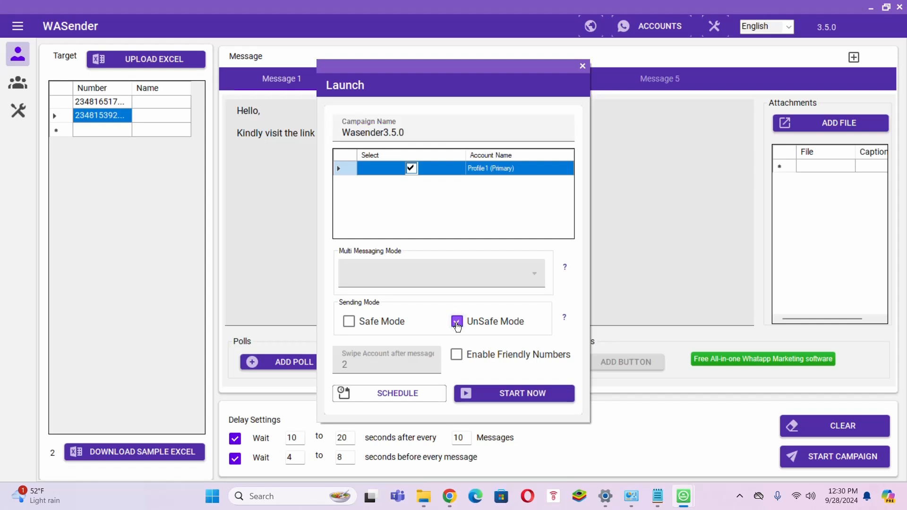
{"action": "left_click", "coordinate": [518, 393]}
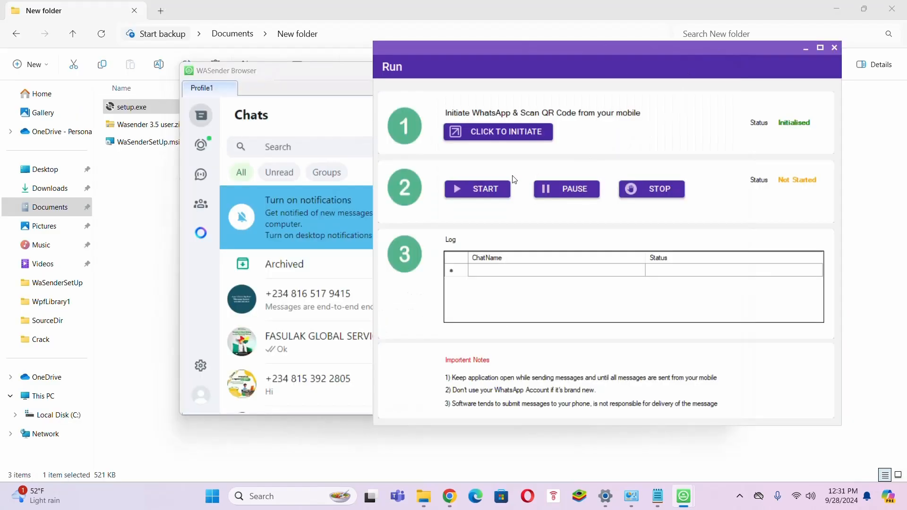
Step: Start sending in the Run window and wait for the report: 2 successes, 0 failures
{"action": "left_click", "coordinate": [485, 192]}
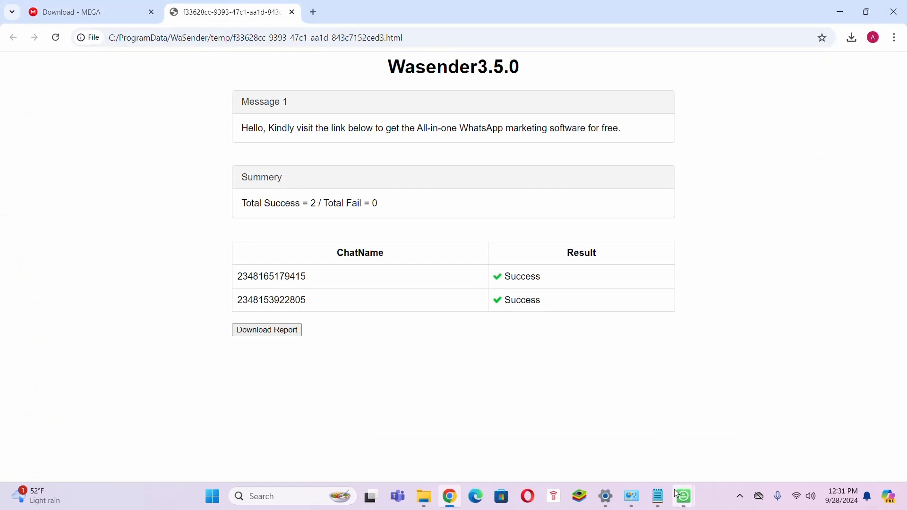
Step: In WASender Browser, check both recipients' chats for the message with Get Wasender 3.5.0 and Contact-Us buttons
{"action": "mouse_move", "coordinate": [676, 492]}
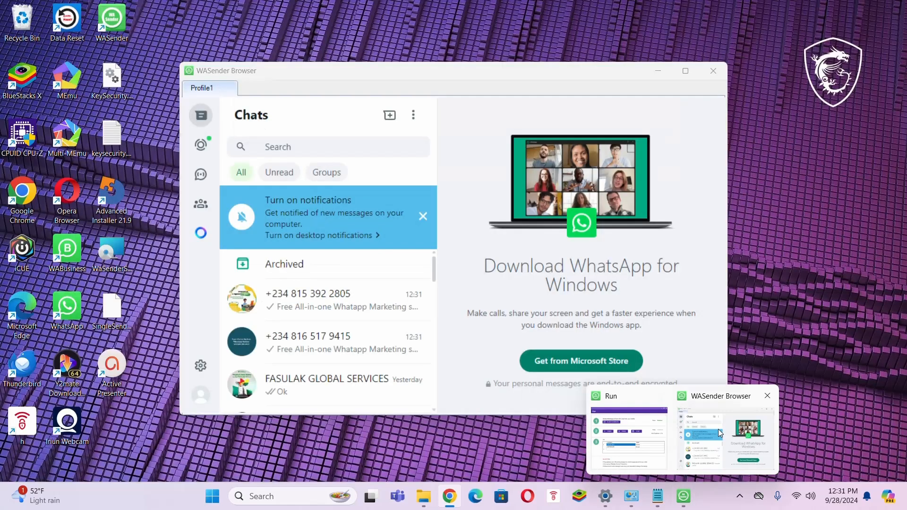
{"action": "left_click", "coordinate": [719, 430]}
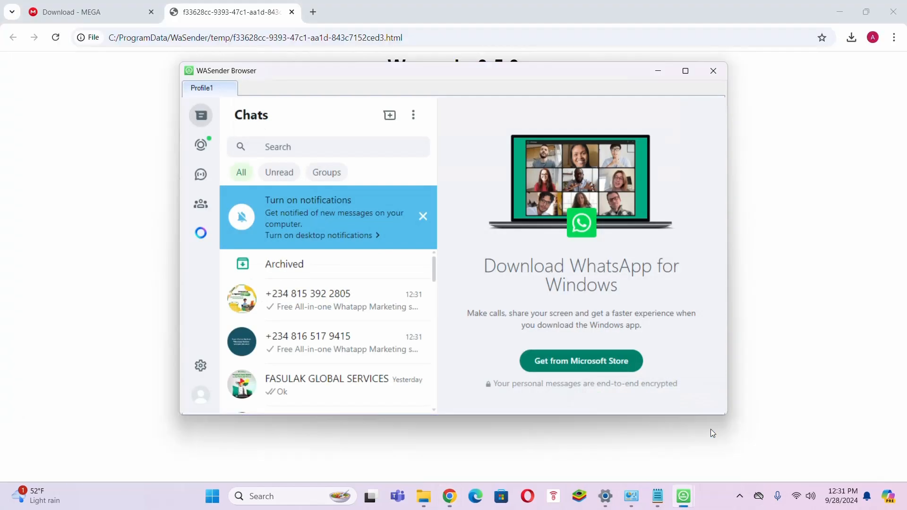
{"action": "left_click", "coordinate": [356, 308]}
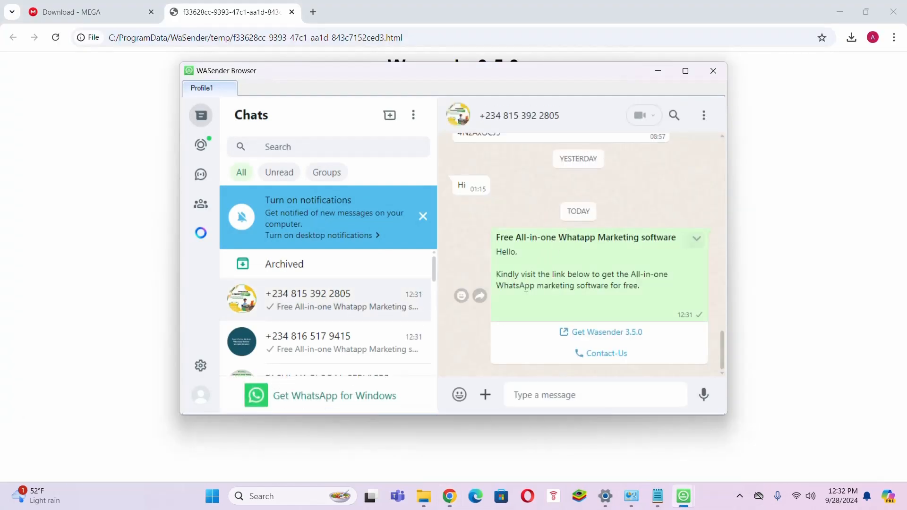
{"action": "left_click", "coordinate": [357, 338]}
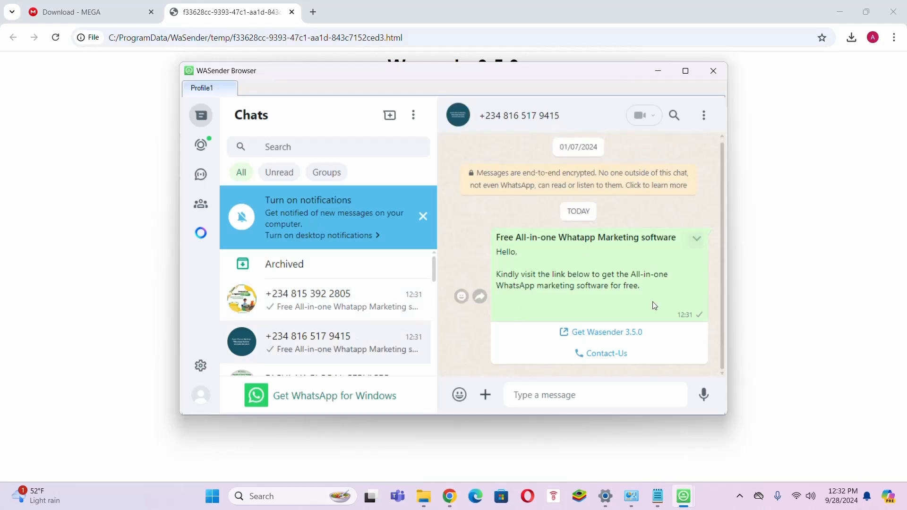